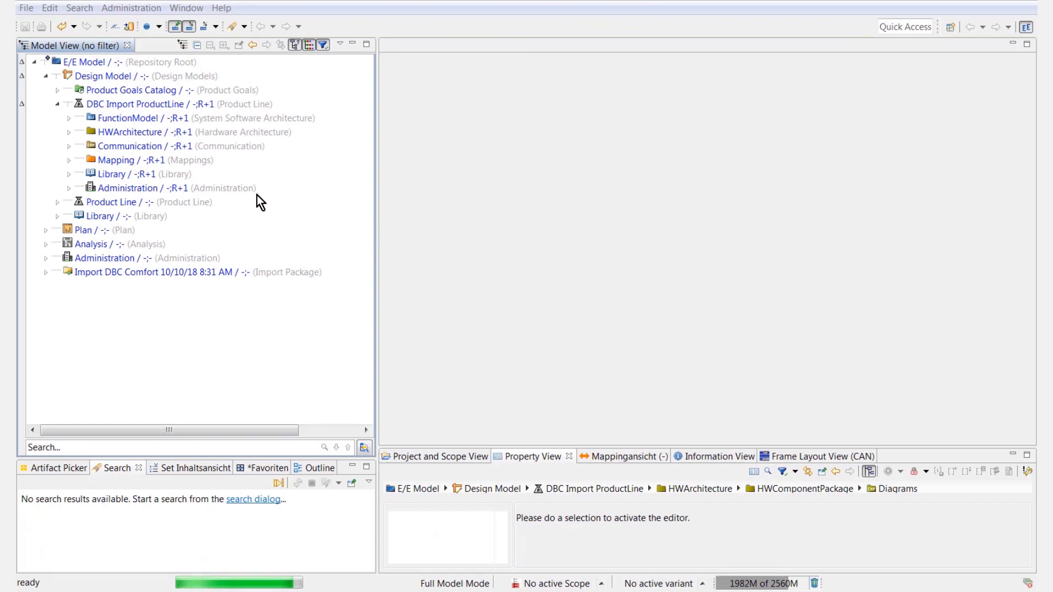
Expand the DBC Import ProductLine's HWArchitecture down to the contents of its Components package.
{"action": "left_click", "coordinate": [69, 133]}
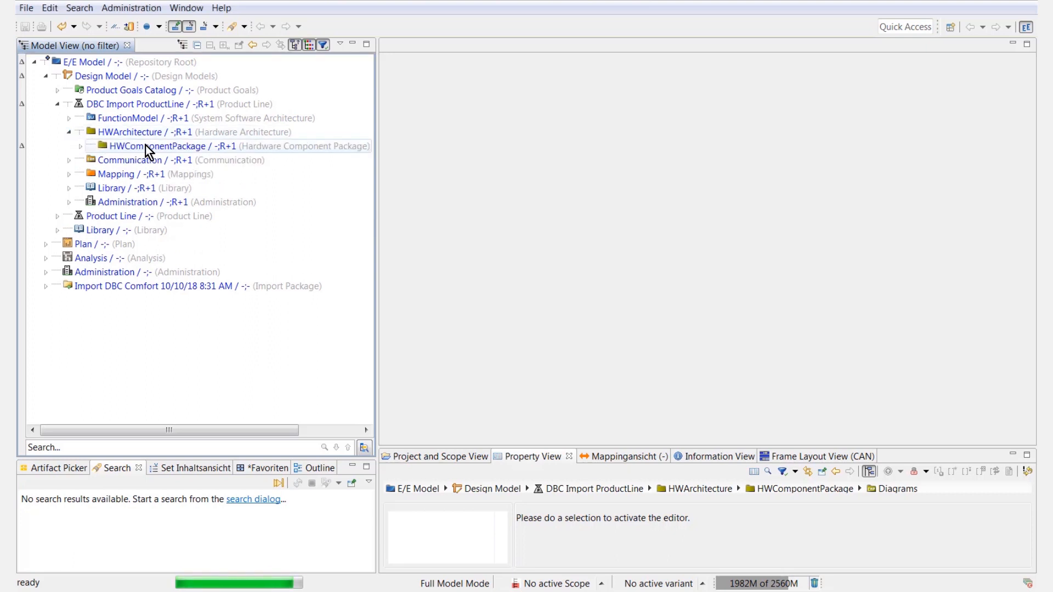
{"action": "left_click", "coordinate": [81, 147]}
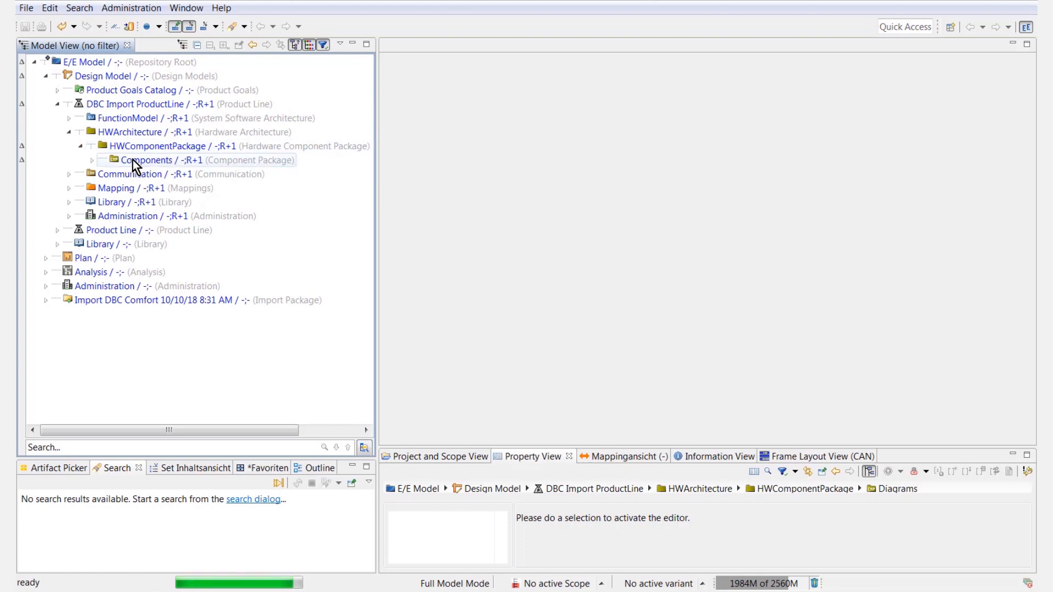
{"action": "left_click", "coordinate": [92, 160]}
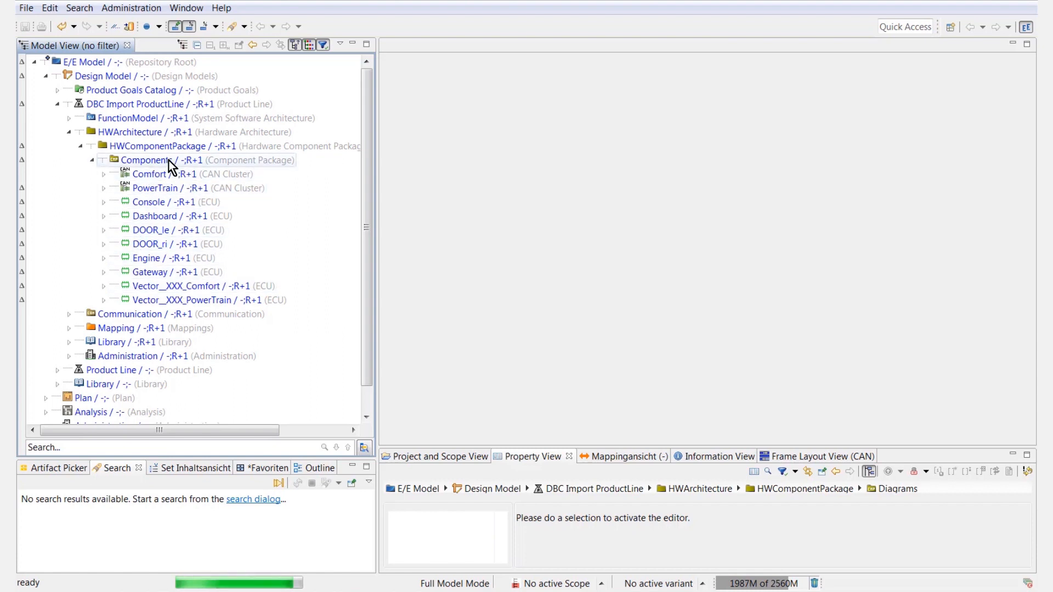
Create a new component package named Diagrams under HWComponentPackage.
{"action": "left_click", "coordinate": [140, 146]}
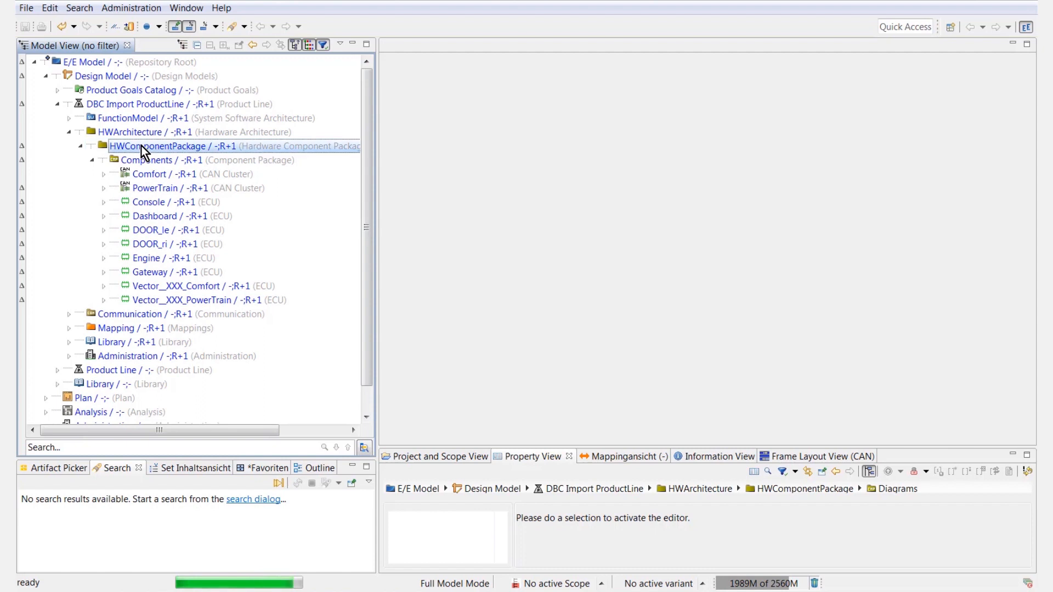
{"action": "right_click", "coordinate": [258, 147]}
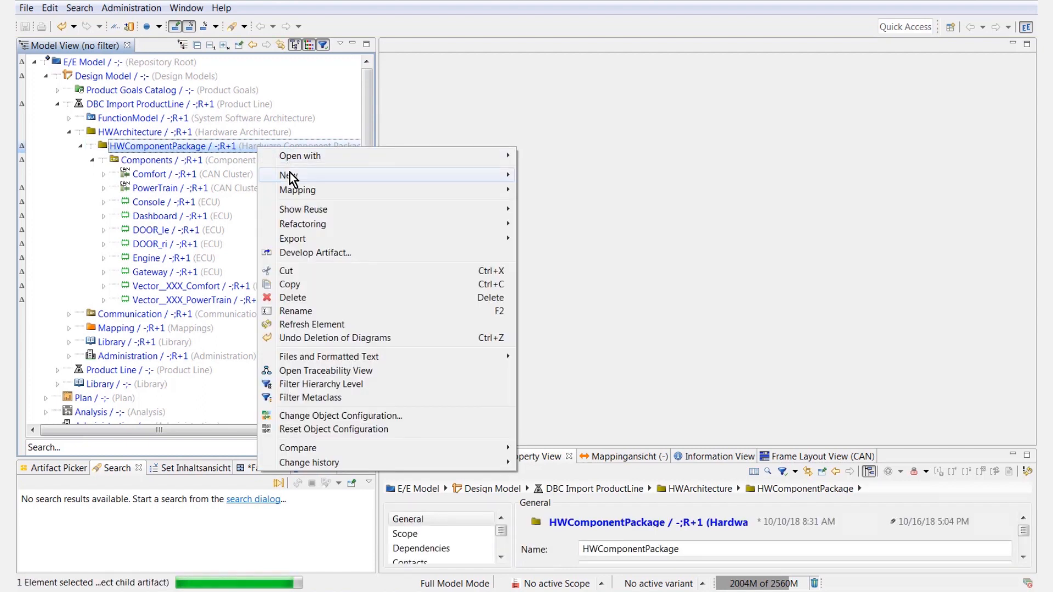
{"action": "mouse_move", "coordinate": [289, 174]}
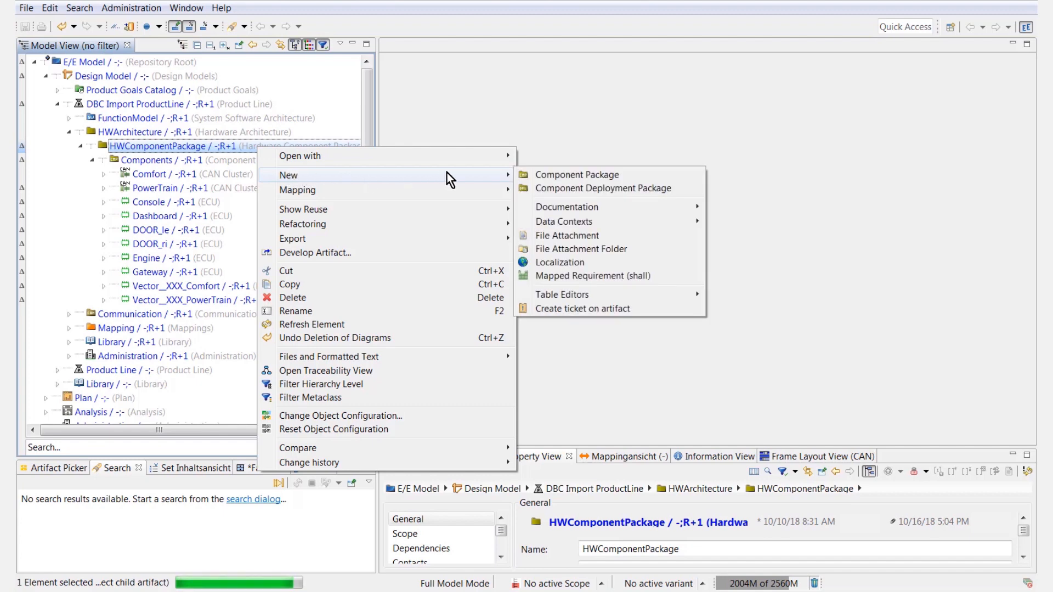
{"action": "left_click", "coordinate": [538, 174]}
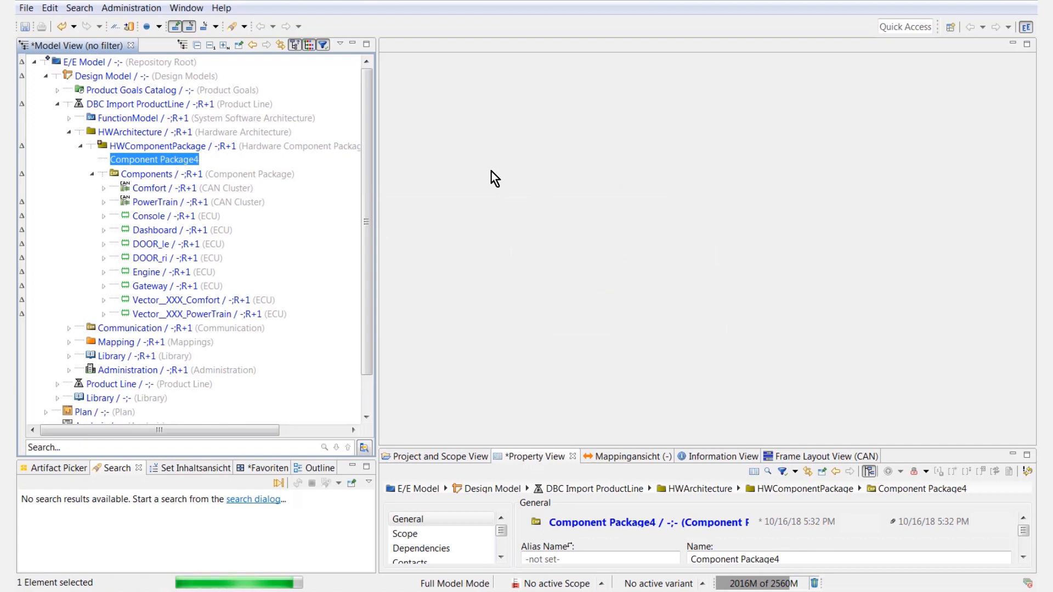
{"action": "type", "text": "Diagra"}
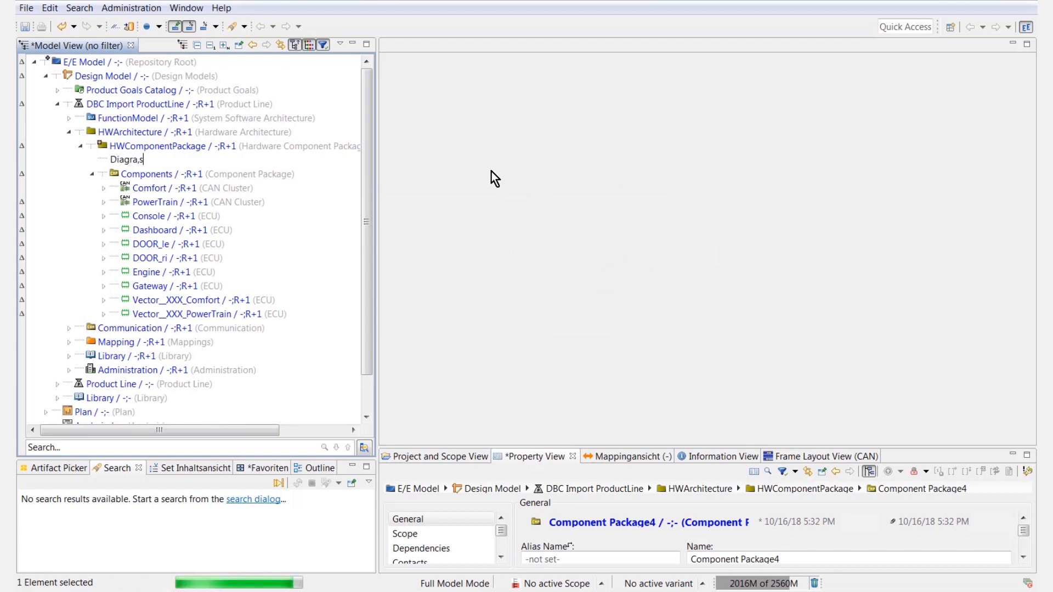
{"action": "type", "text": "ms"}
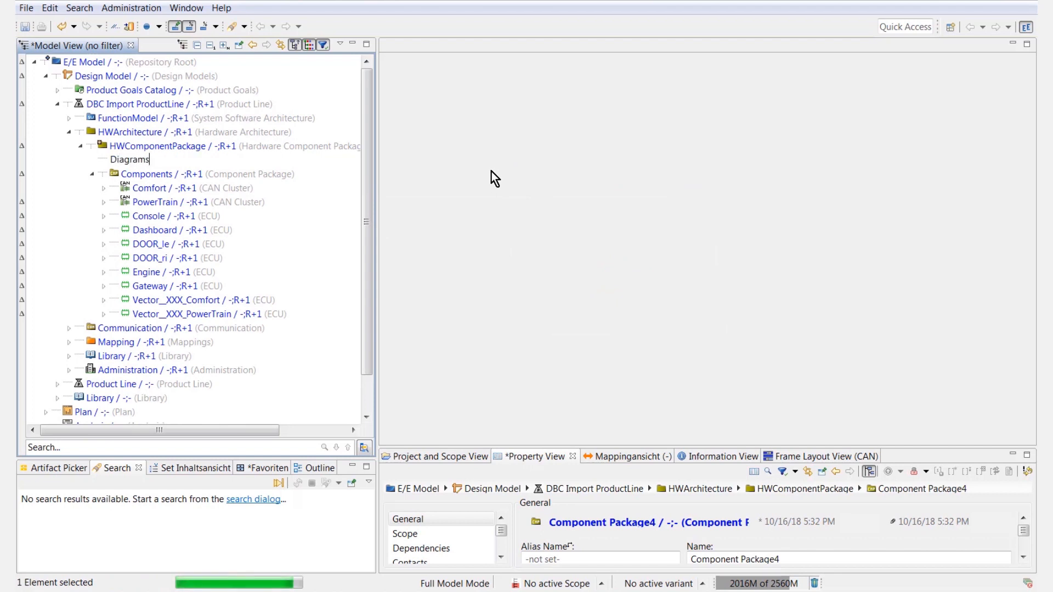
{"action": "key", "text": "Return"}
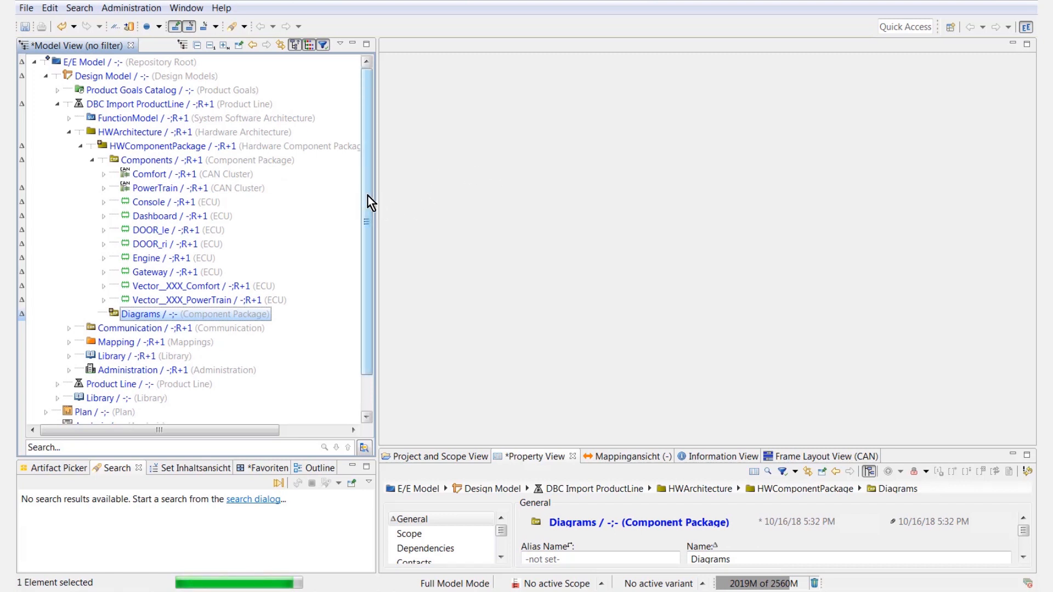
Create a network diagram named Tutorial Diagram in the Diagrams package.
{"action": "right_click", "coordinate": [213, 315]}
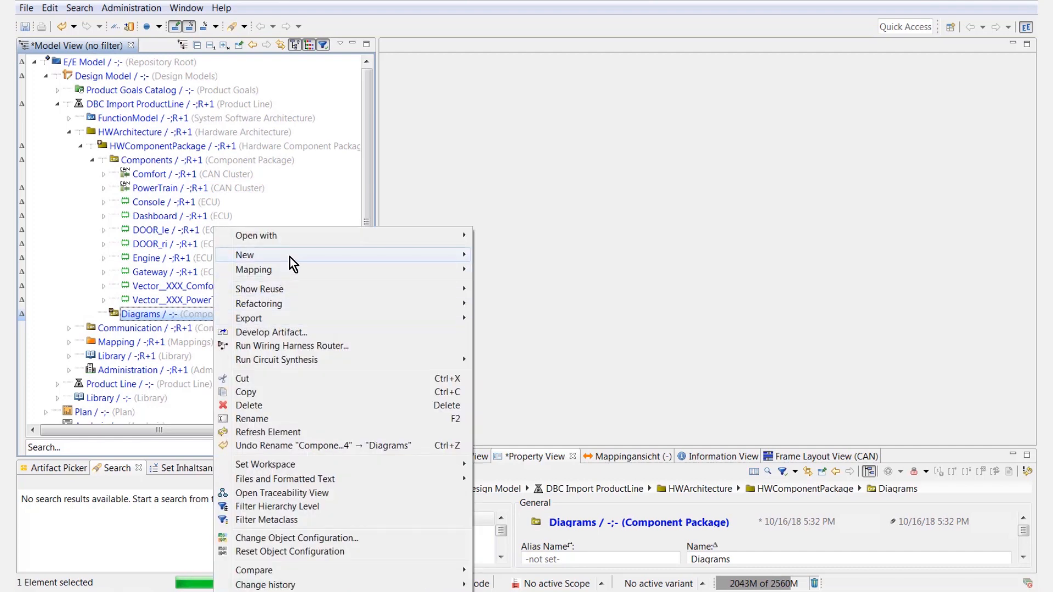
{"action": "mouse_move", "coordinate": [290, 258]}
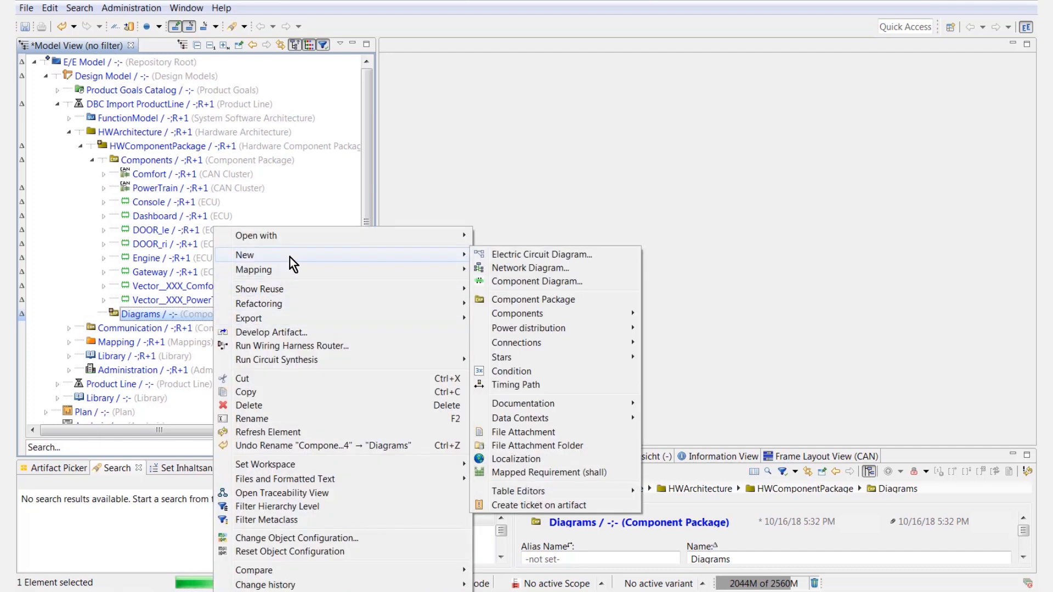
{"action": "left_click", "coordinate": [543, 269]}
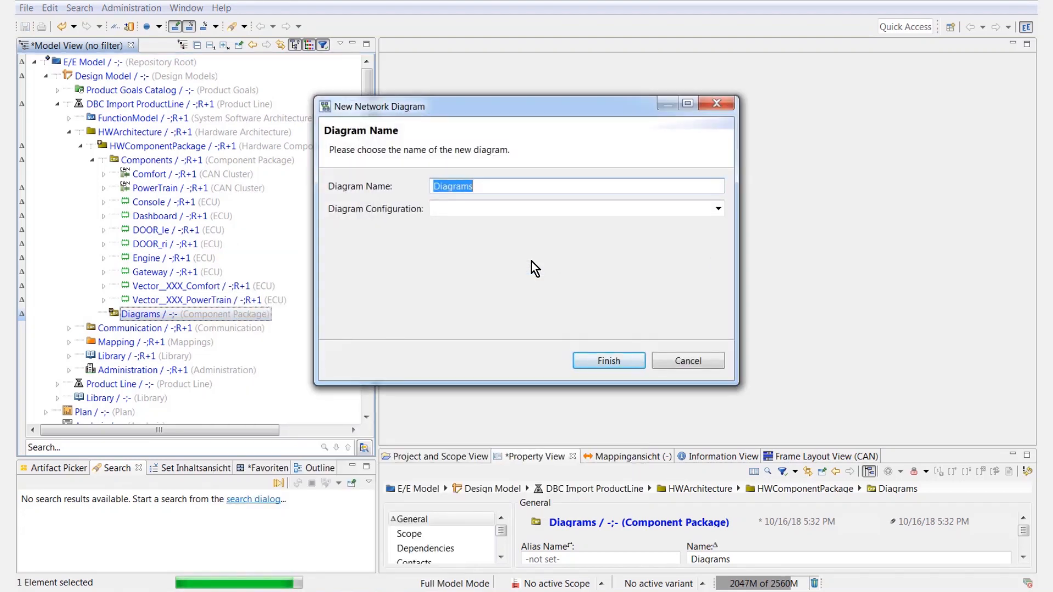
{"action": "type", "text": "Tutorial Di"}
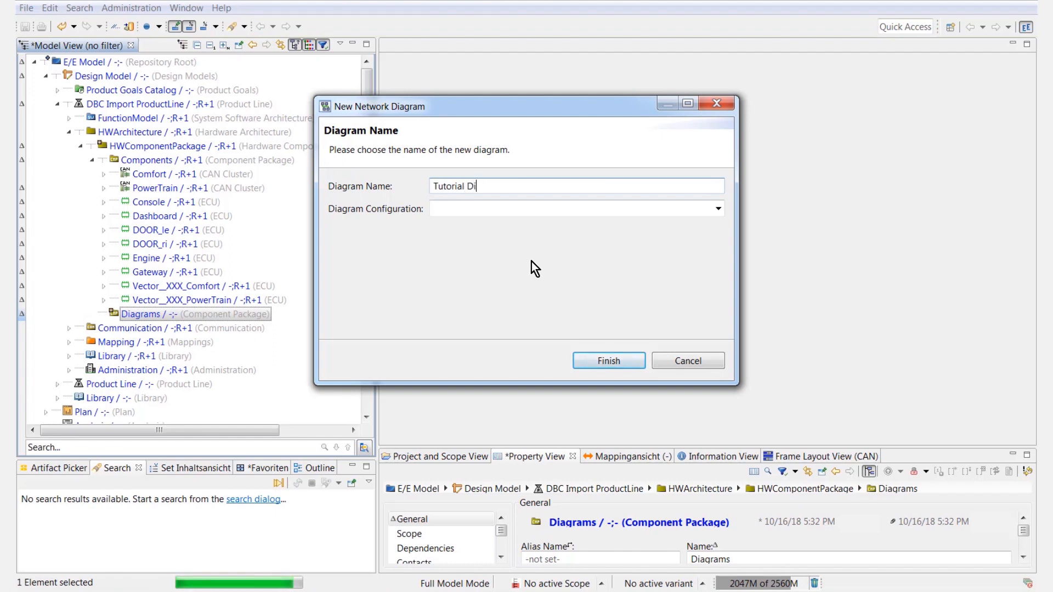
{"action": "type", "text": "agram"}
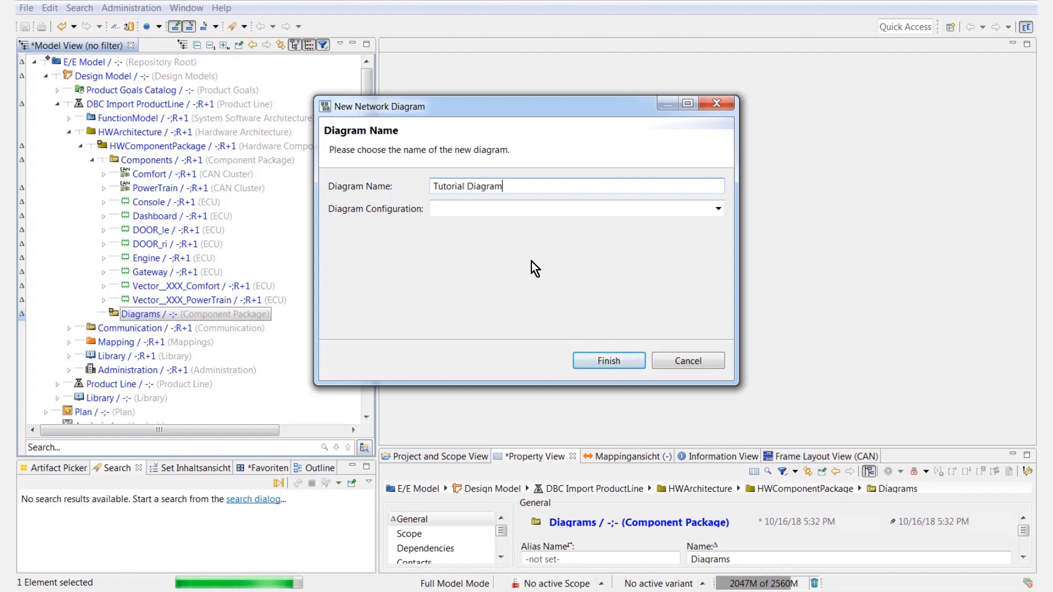
{"action": "key", "text": "Return"}
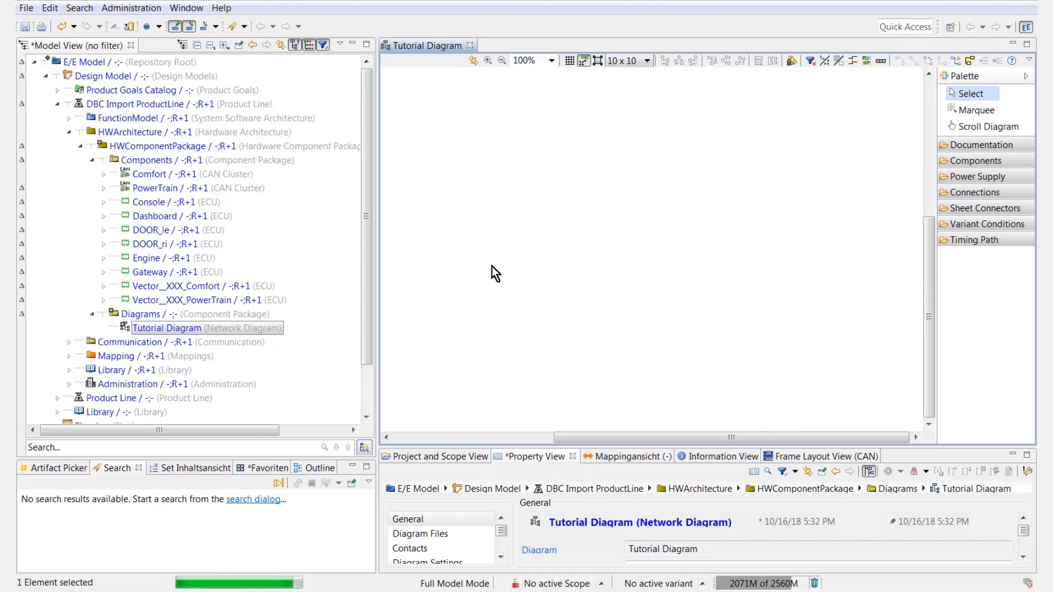
Place the Console ECU from the Components package onto the empty area of Tutorial Diagram.
{"action": "left_click", "coordinate": [157, 203]}
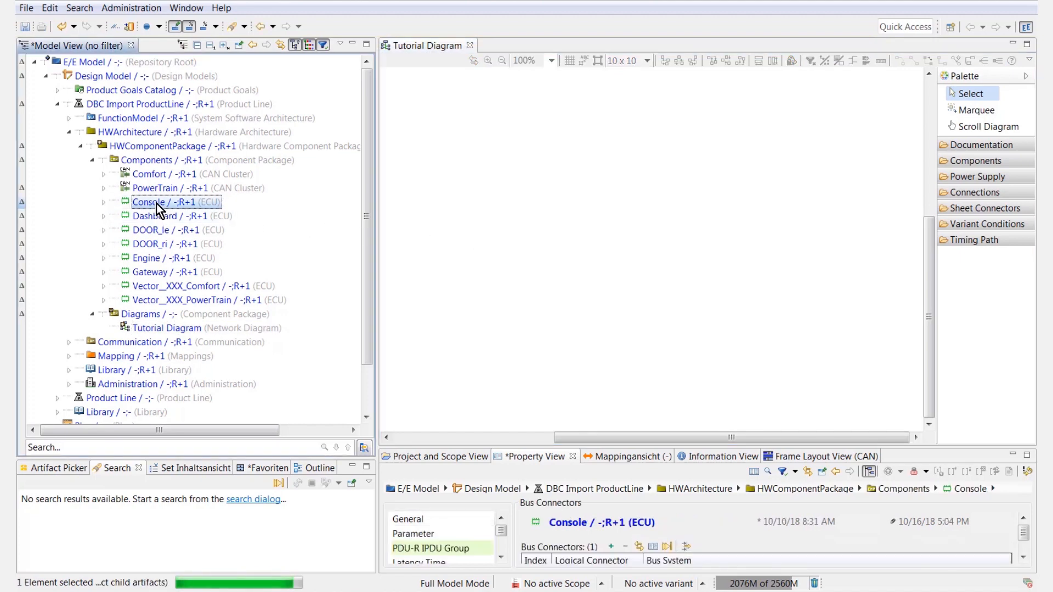
{"action": "left_click_drag", "start_coordinate": [156, 203], "coordinate": [505, 207]}
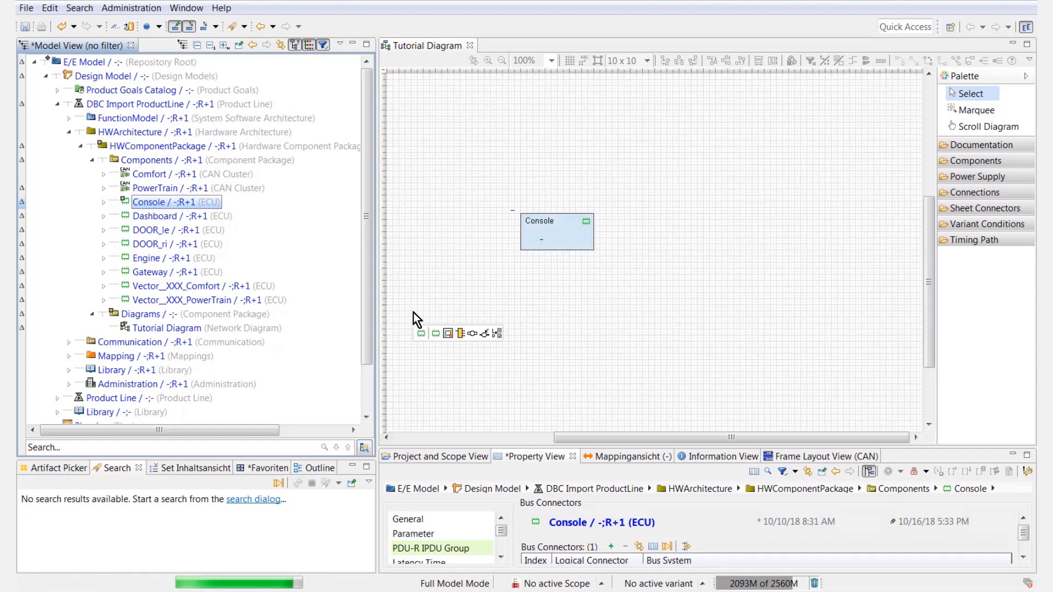
{"action": "mouse_move", "coordinate": [413, 312]}
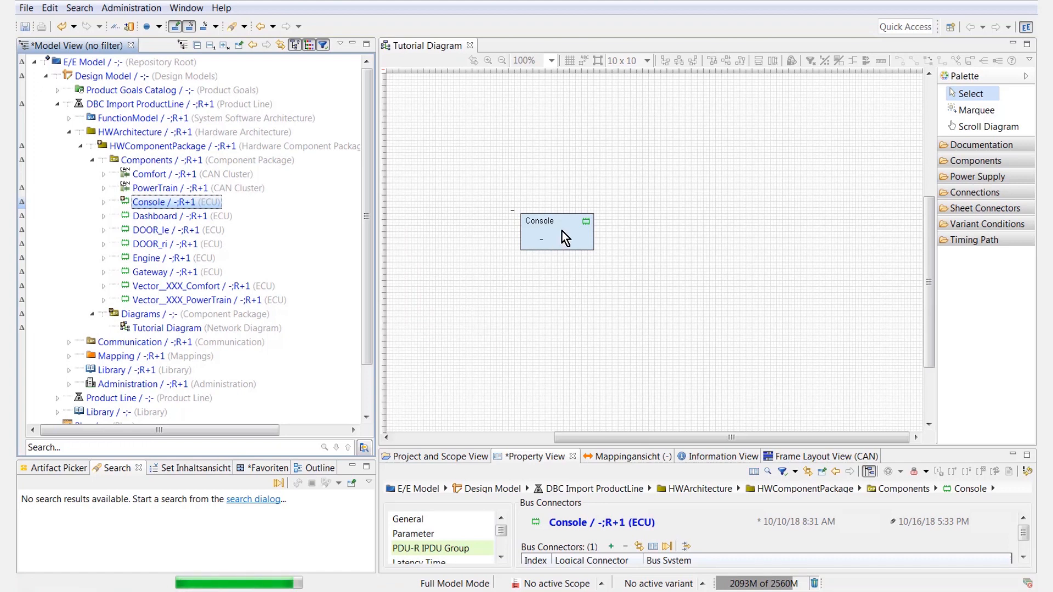
{"action": "mouse_move", "coordinate": [574, 237]}
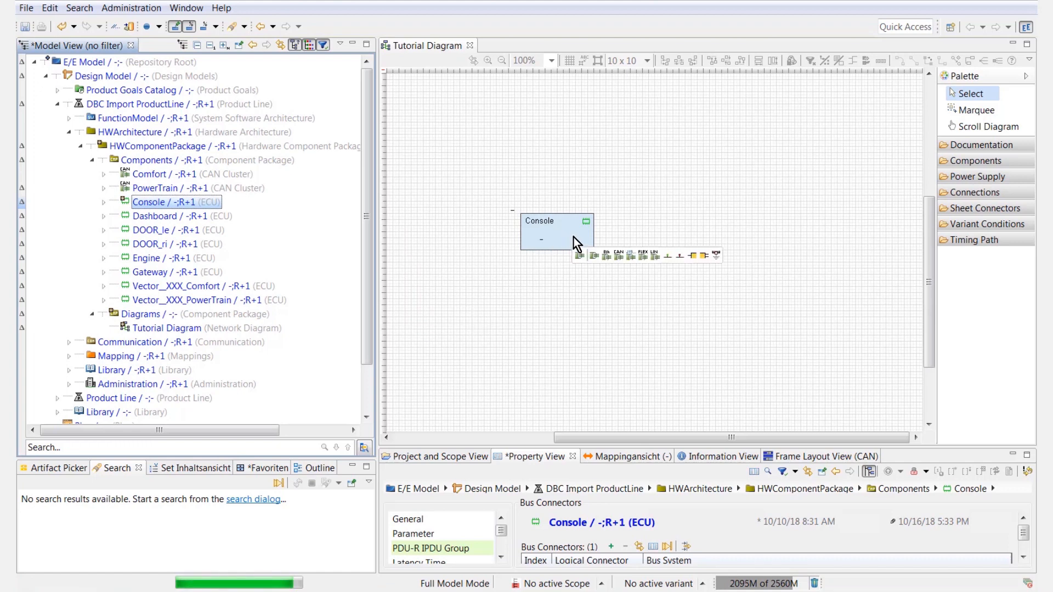
Show the Console ECU's bus connector to Comfort in the diagram, with ports placed from the stack.
{"action": "left_click", "coordinate": [574, 239]}
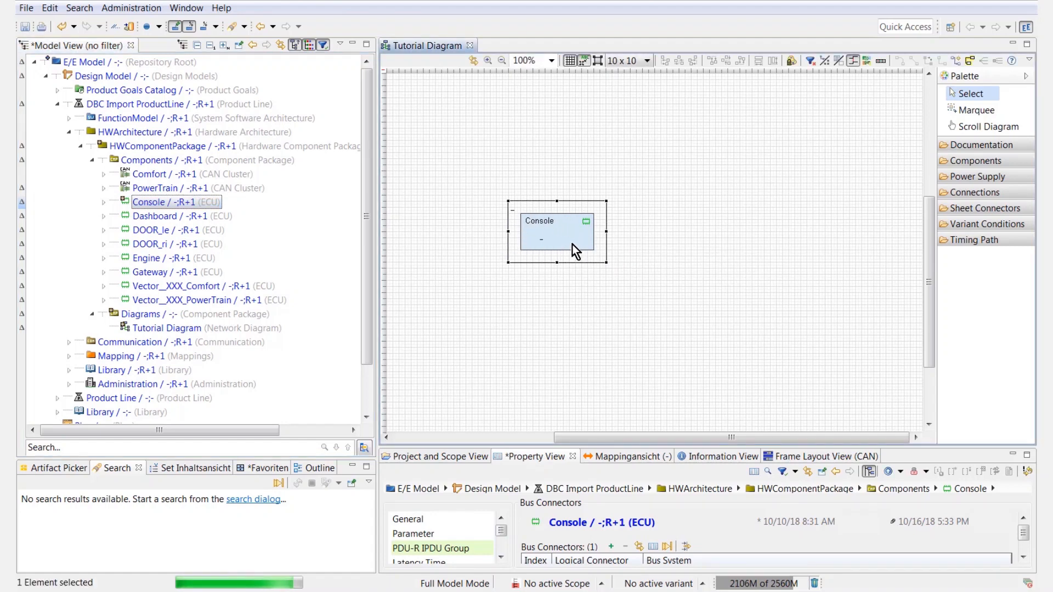
{"action": "mouse_move", "coordinate": [569, 242]}
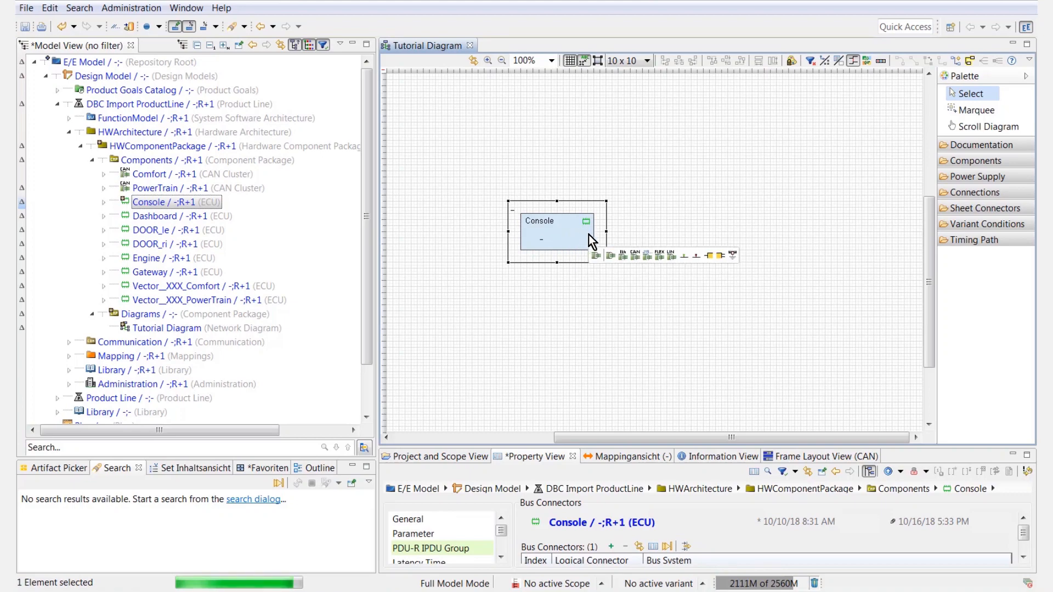
{"action": "right_click", "coordinate": [589, 235]}
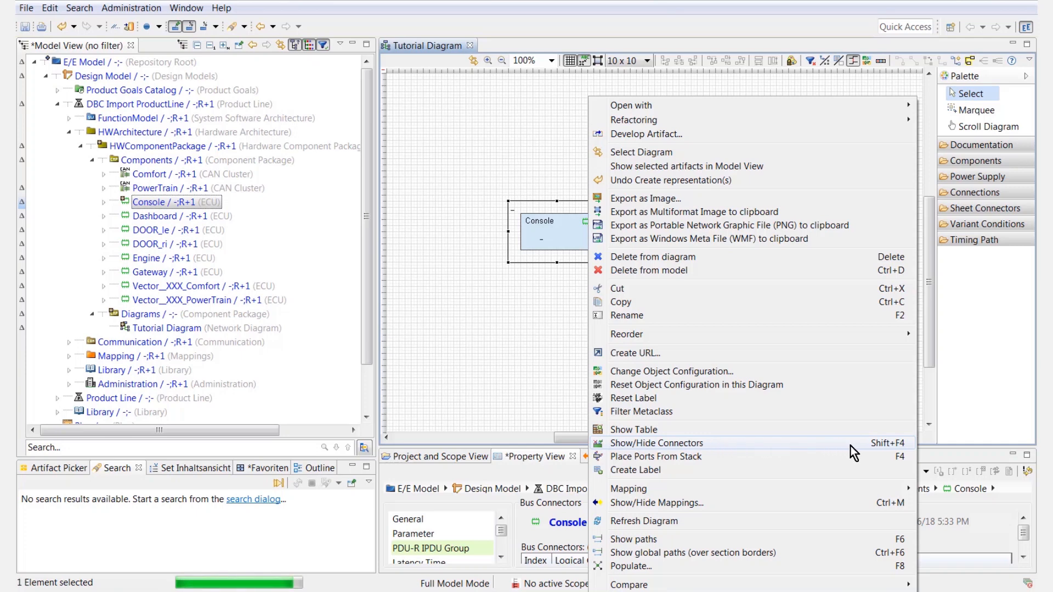
{"action": "left_click", "coordinate": [818, 444]}
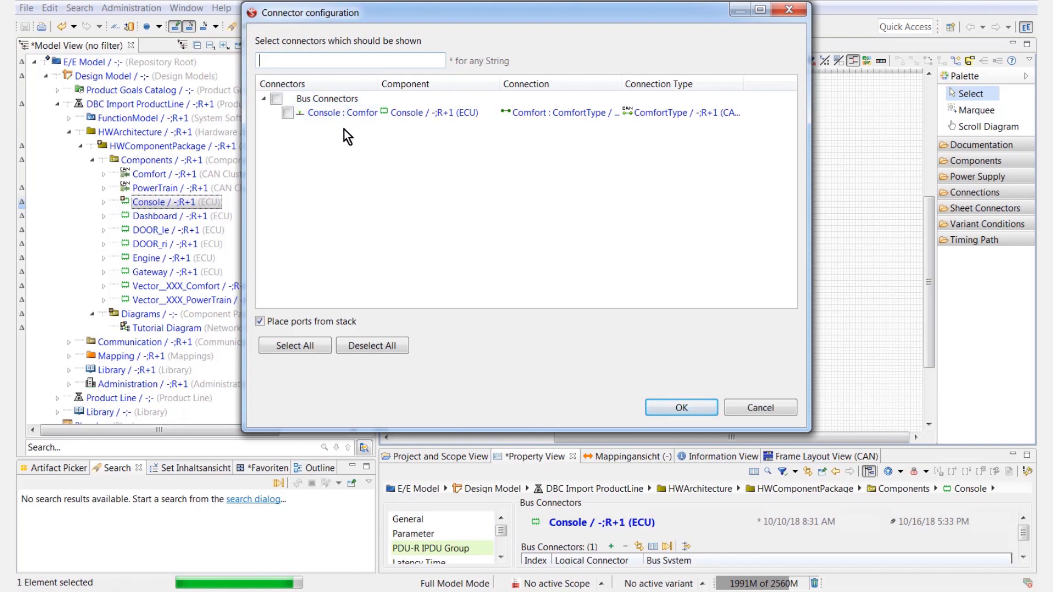
{"action": "left_click", "coordinate": [288, 114]}
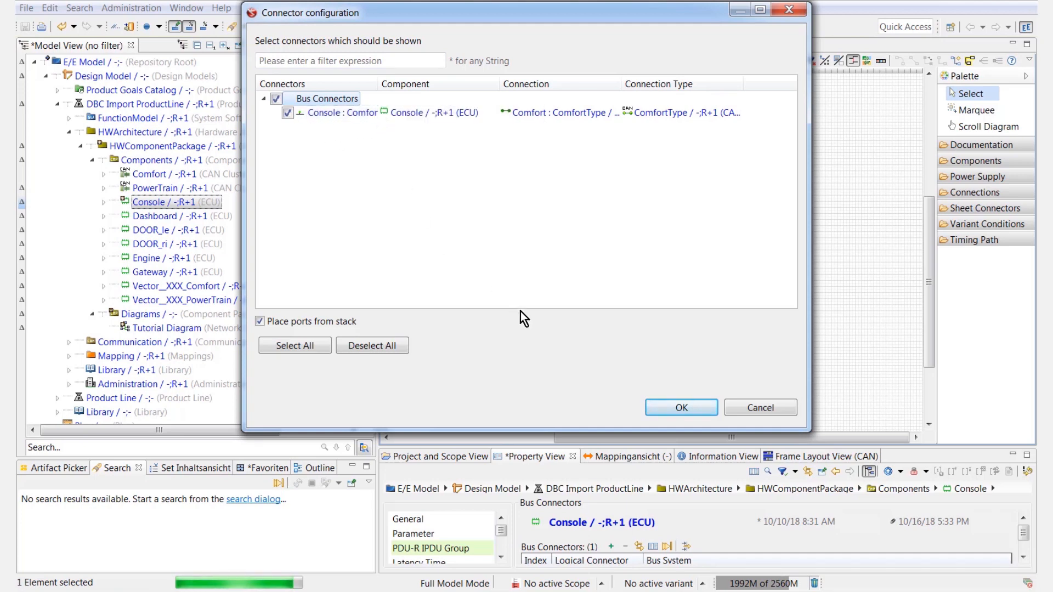
{"action": "left_click", "coordinate": [685, 407]}
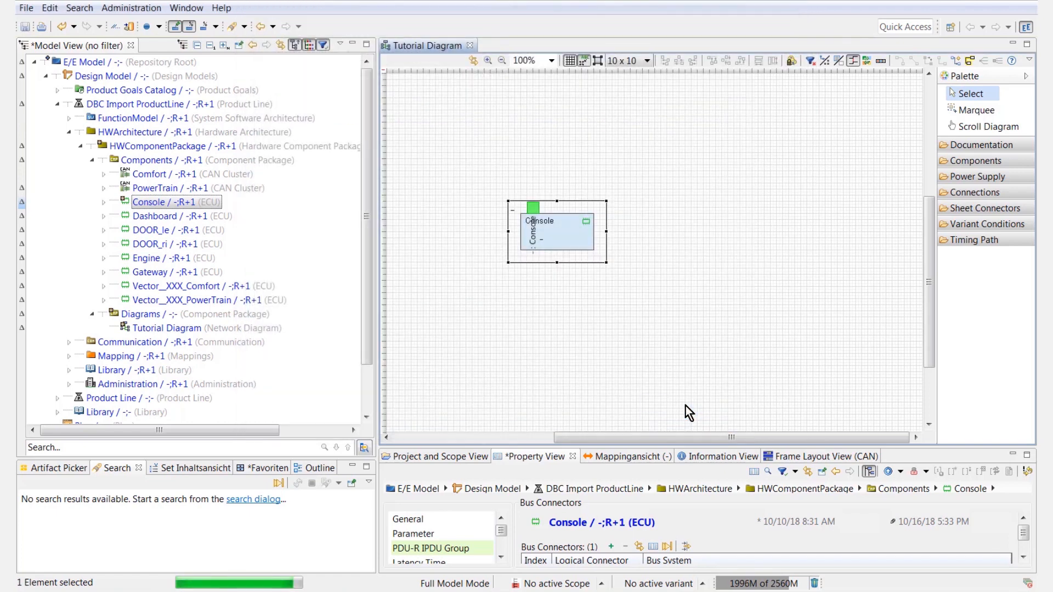
Move the Console bus connector port from the block's upper edge to its right edge.
{"action": "left_click", "coordinate": [534, 208]}
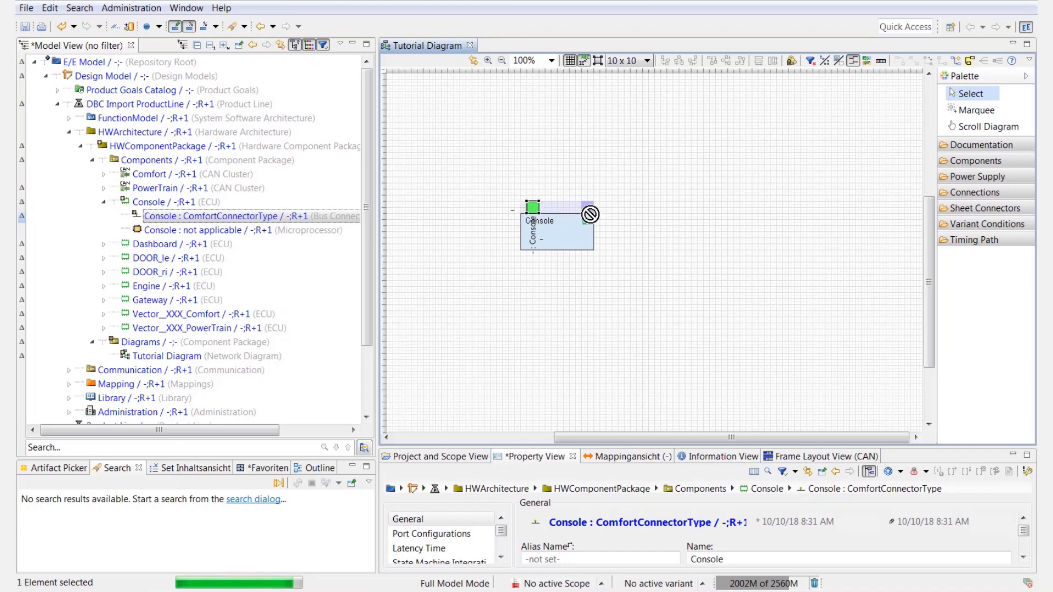
{"action": "left_click_drag", "start_coordinate": [598, 236], "coordinate": [597, 236]}
{"action": "mouse_move", "coordinate": [587, 277]}
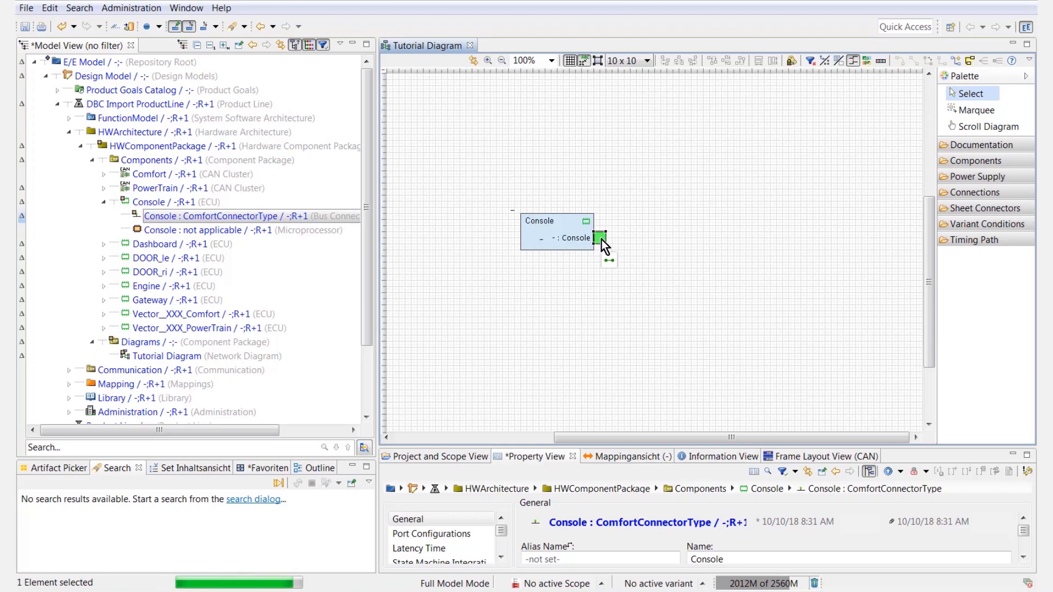
Populate the diagram with the bus connectors connected to the Console port, using the Left side layout.
{"action": "right_click", "coordinate": [604, 246]}
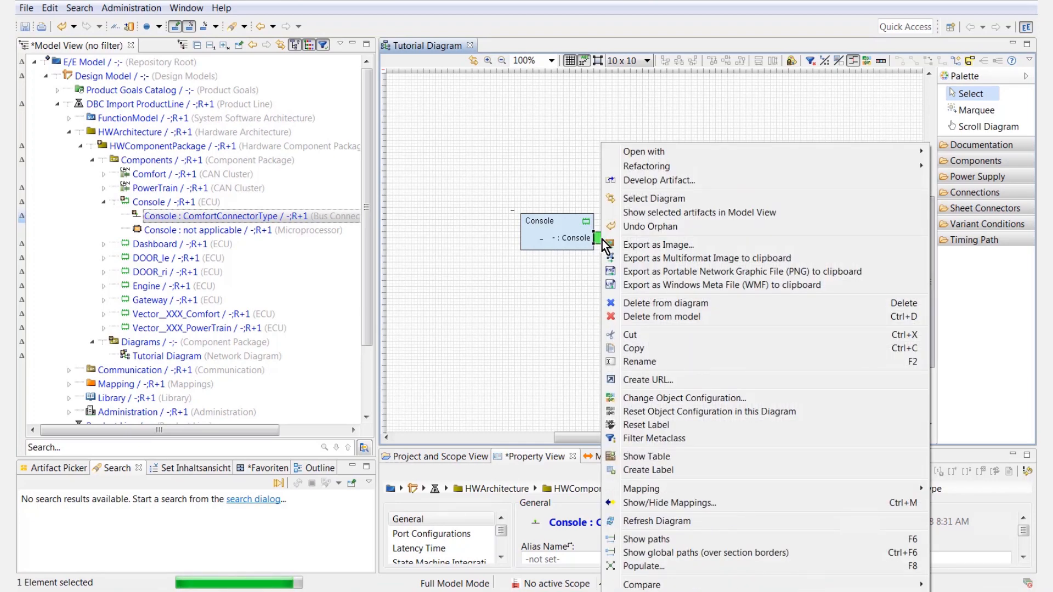
{"action": "left_click", "coordinate": [665, 568]}
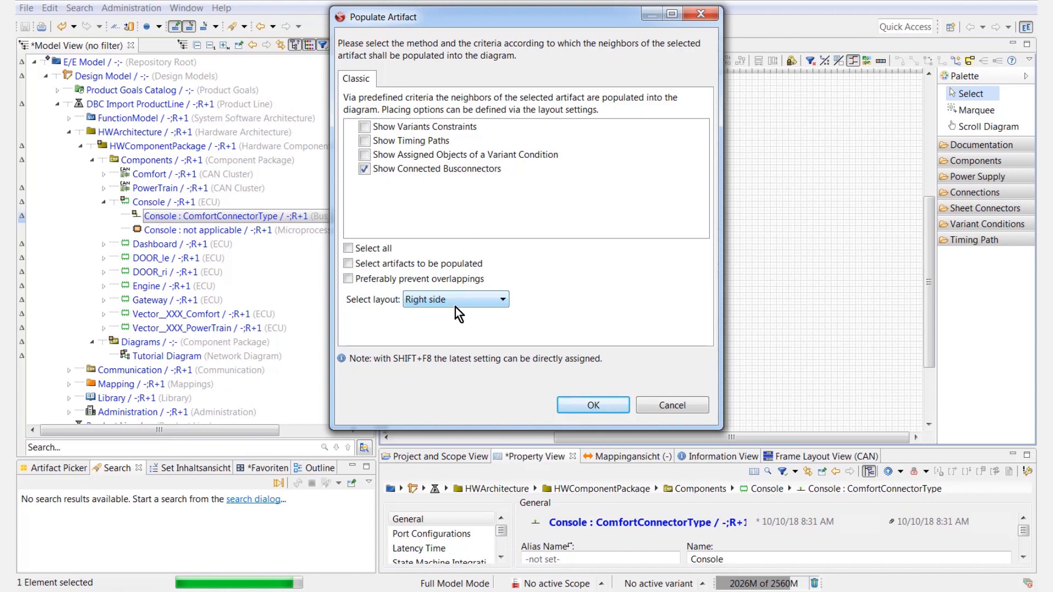
{"action": "left_click", "coordinate": [504, 301]}
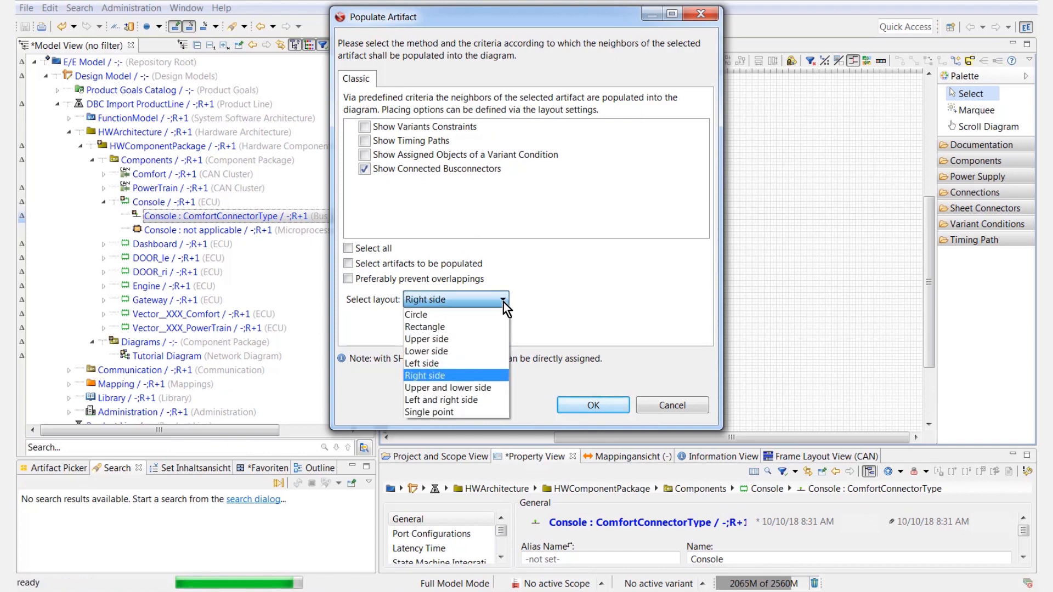
{"action": "left_click", "coordinate": [469, 363]}
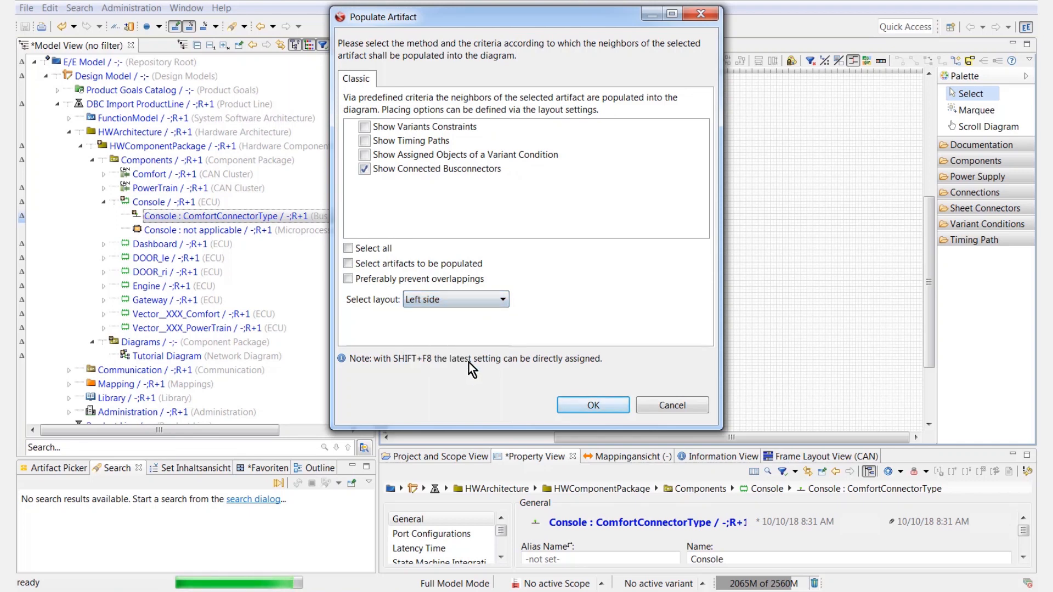
{"action": "left_click", "coordinate": [579, 406]}
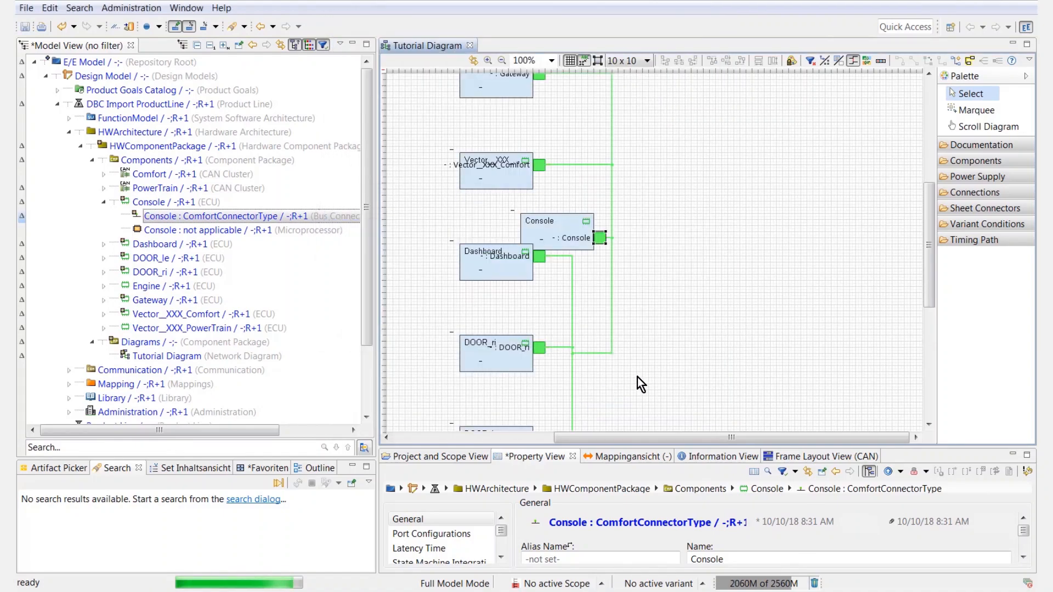
{"action": "scroll", "coordinate": [638, 377], "scroll_direction": "down", "scroll_amount": 3}
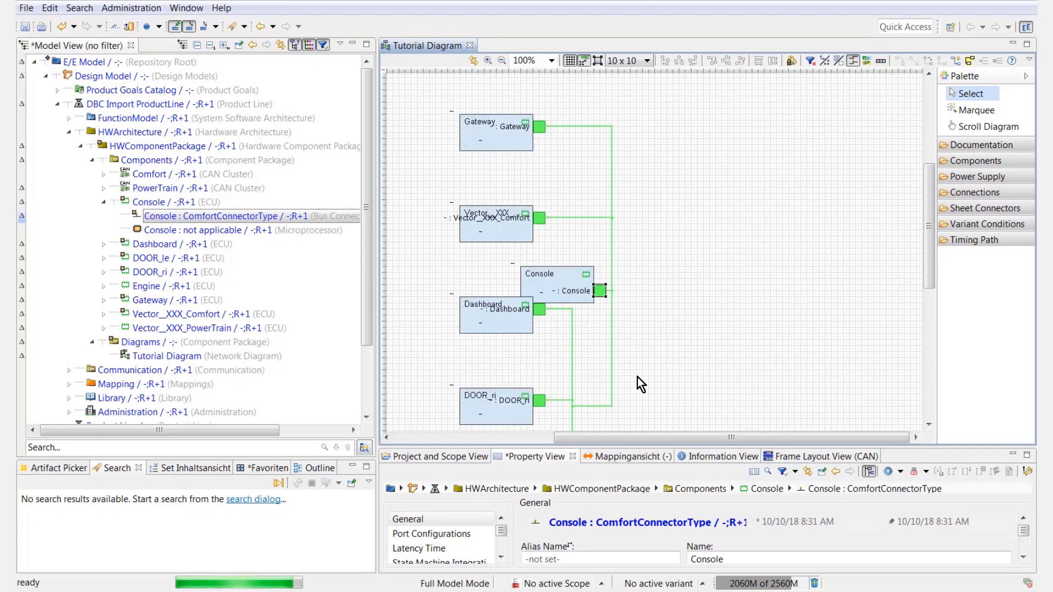
{"action": "left_click", "coordinate": [503, 62]}
{"action": "scroll", "coordinate": [673, 307], "scroll_direction": "down", "scroll_amount": 3}
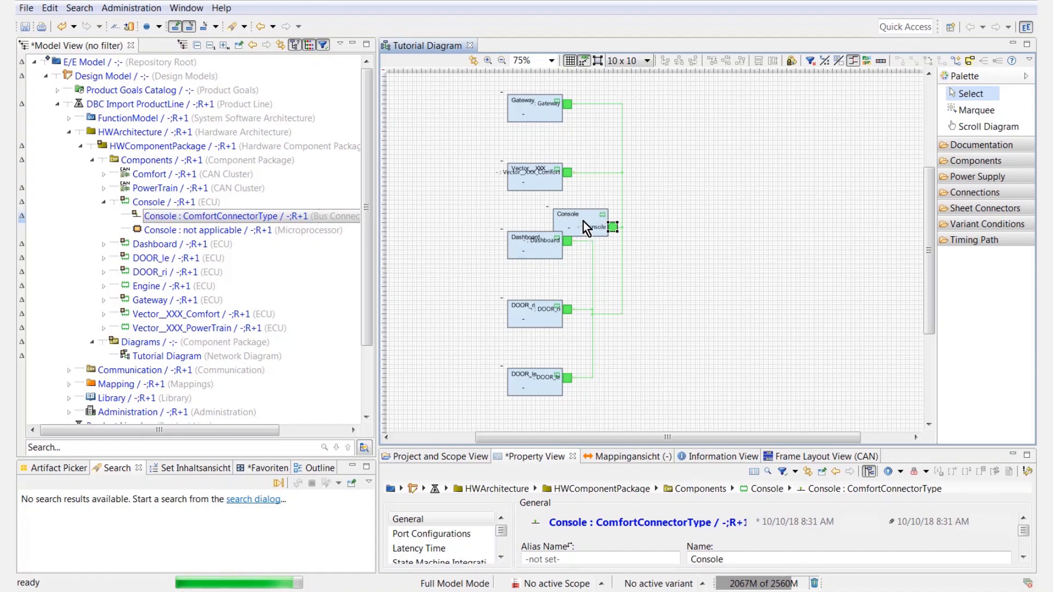
Place the Console block directly beneath DOOR_le, aligned with the column, and move DOOR_ri down to sit just above DOOR_le.
{"action": "mouse_move", "coordinate": [584, 220]}
{"action": "left_mouse_down"}
{"action": "mouse_move", "coordinate": [631, 334]}
{"action": "mouse_move", "coordinate": [538, 417]}
{"action": "mouse_move", "coordinate": [536, 353]}
{"action": "left_mouse_up"}
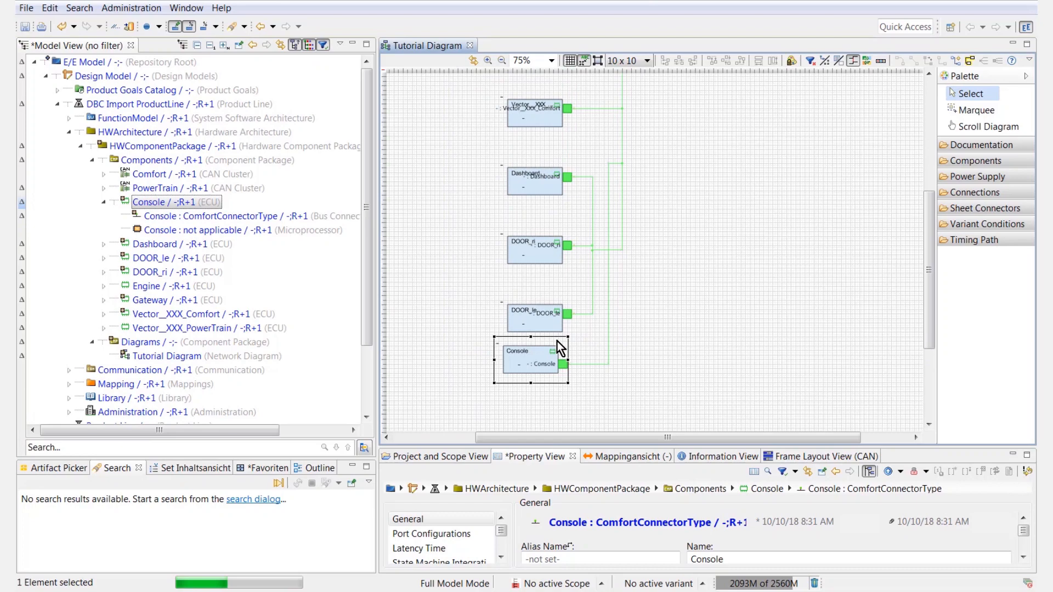
{"action": "left_click", "coordinate": [529, 255]}
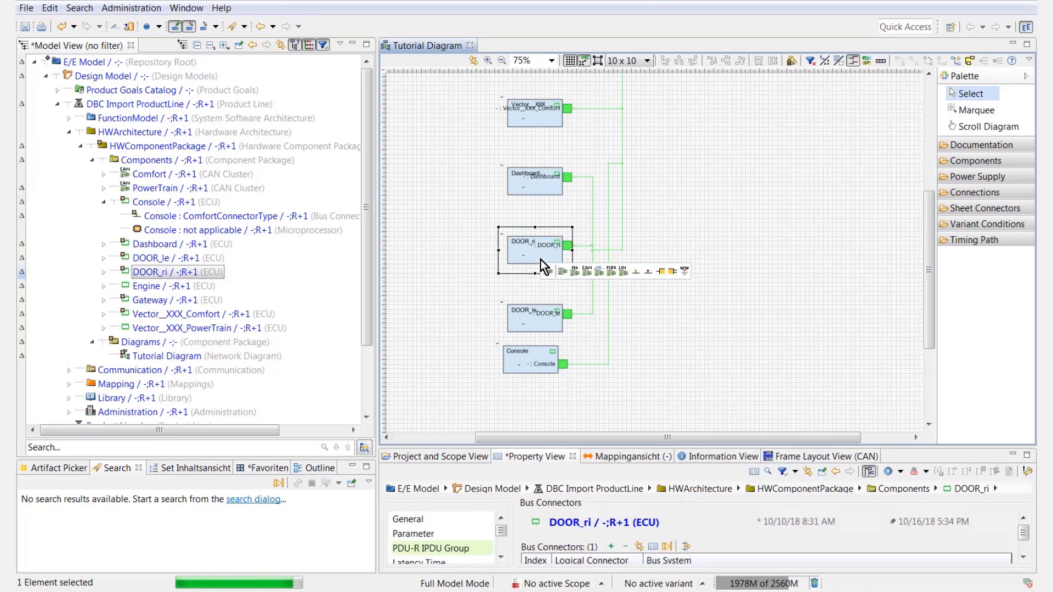
{"action": "left_click", "coordinate": [532, 259]}
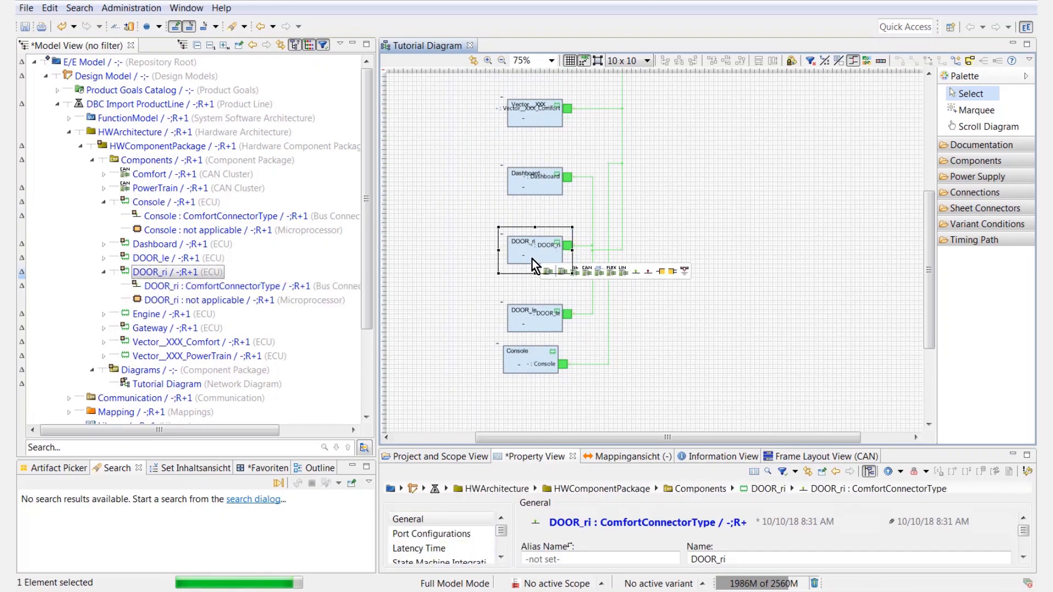
{"action": "left_click_drag", "start_coordinate": [532, 259], "coordinate": [532, 291]}
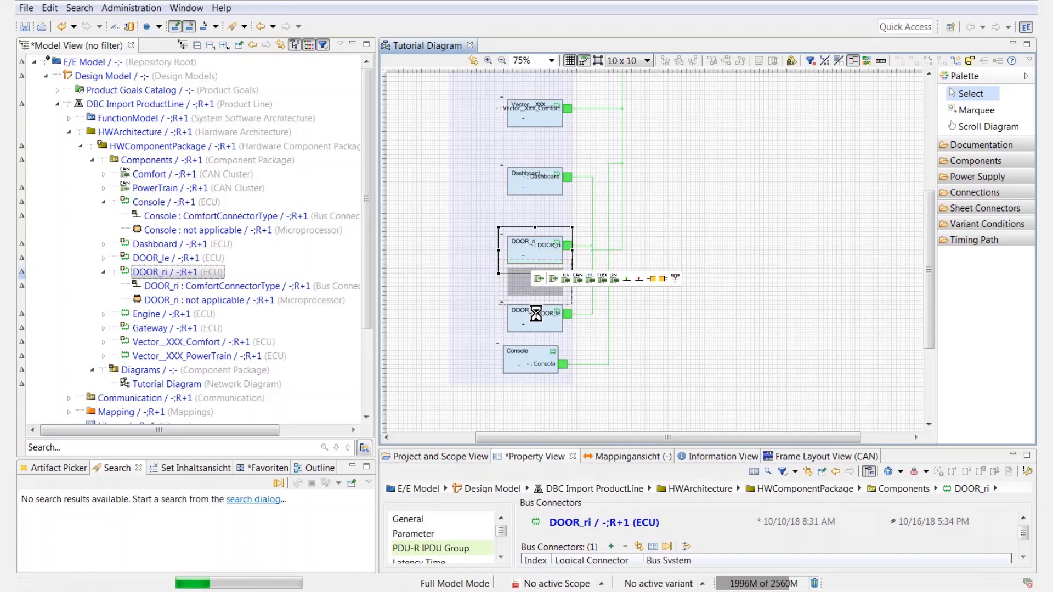
{"action": "left_click_drag", "start_coordinate": [538, 353], "coordinate": [544, 349]}
Move the Dashboard, Vector__XXX_Comfort and Gateway blocks down so they stack closely and evenly above DOOR_ri.
{"action": "left_click", "coordinate": [531, 181]}
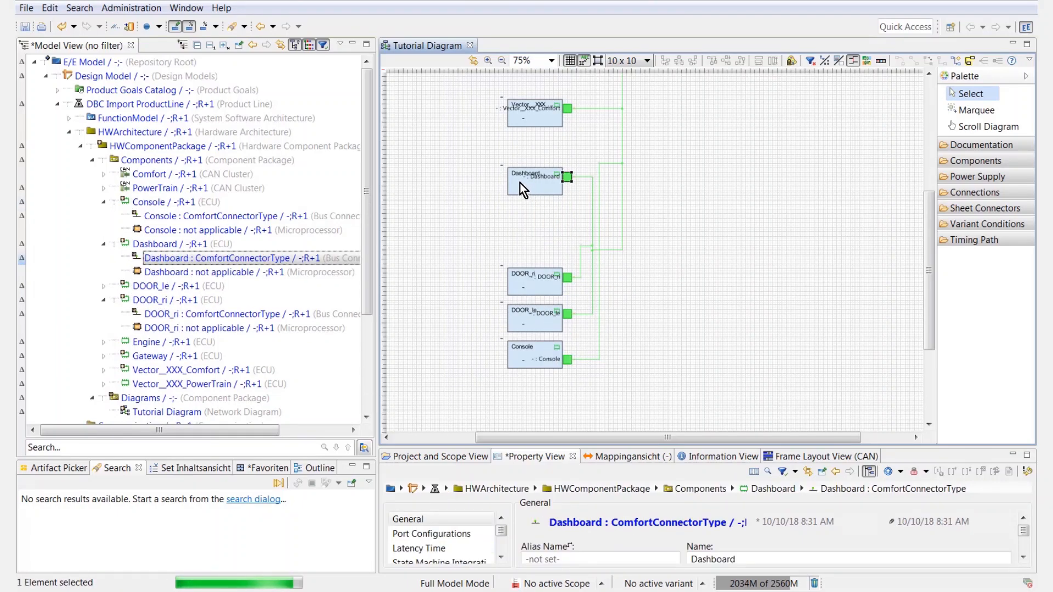
{"action": "left_click", "coordinate": [520, 173]}
{"action": "left_click_drag", "start_coordinate": [519, 180], "coordinate": [521, 245]}
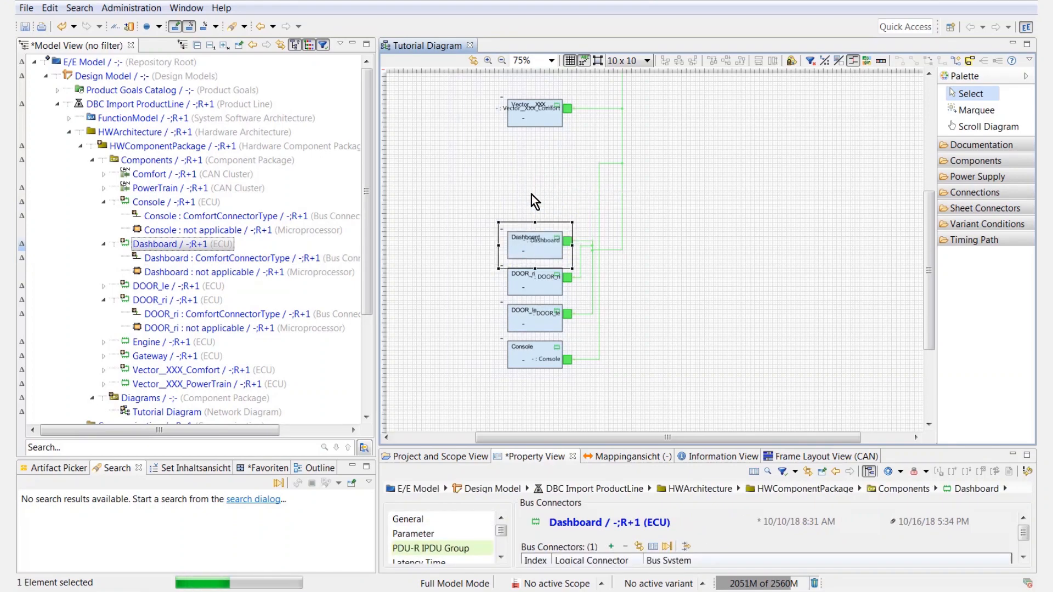
{"action": "left_click", "coordinate": [533, 123]}
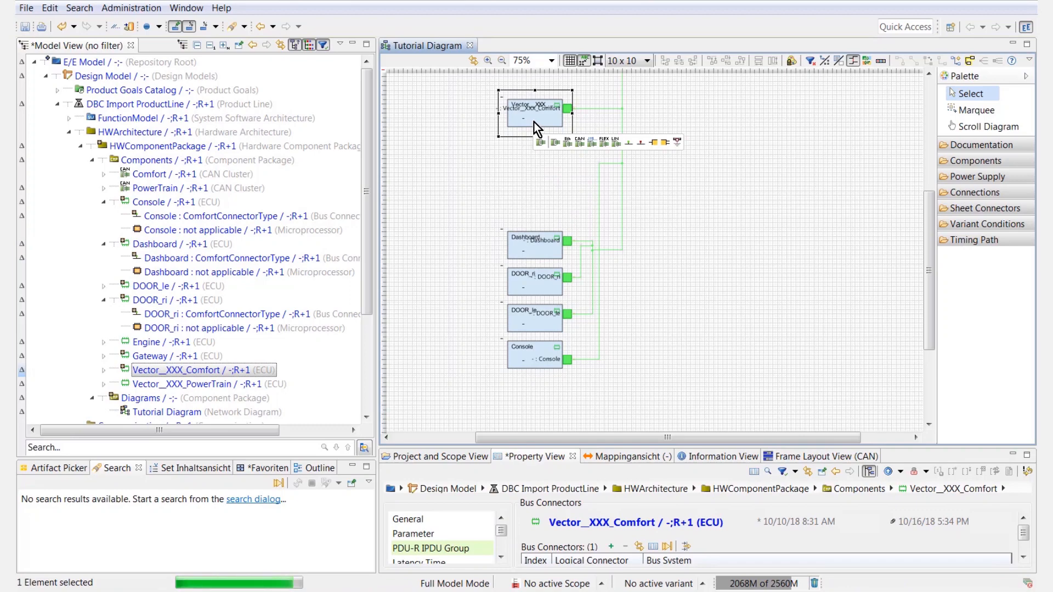
{"action": "left_click_drag", "start_coordinate": [534, 122], "coordinate": [536, 217]}
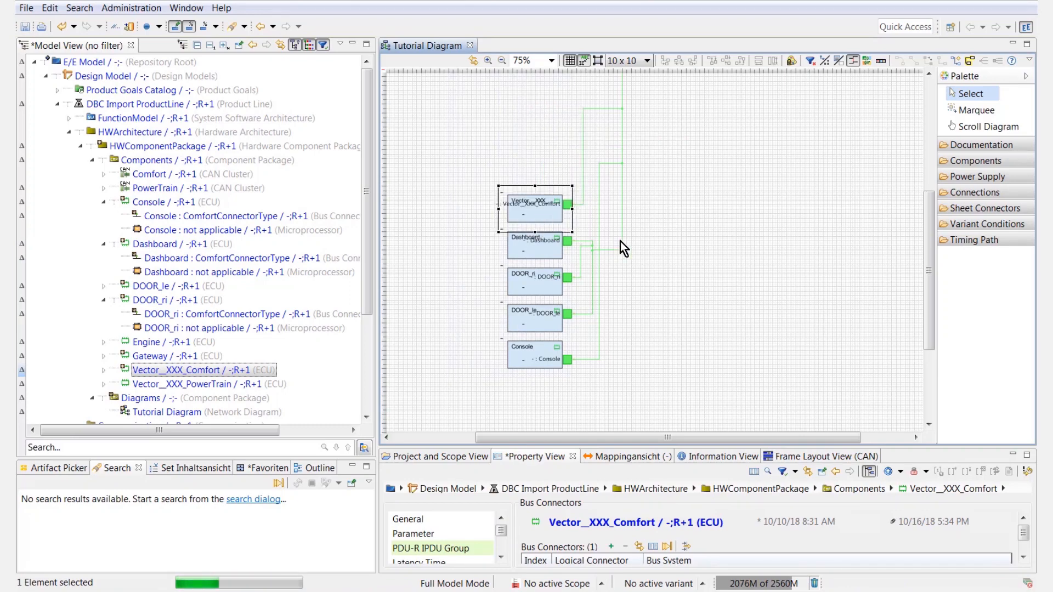
{"action": "left_click", "coordinate": [534, 103]}
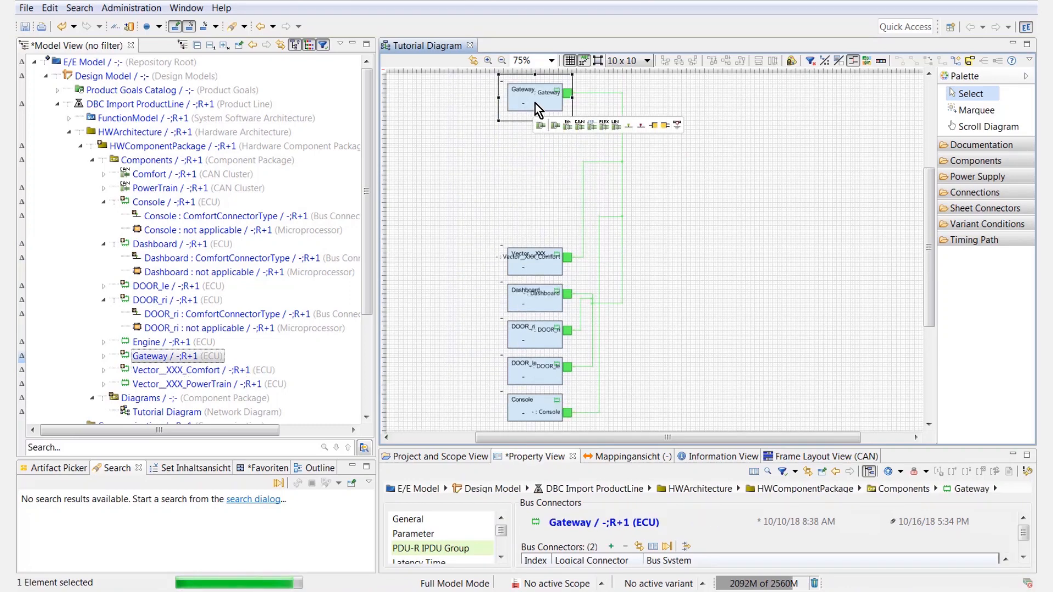
{"action": "left_click_drag", "start_coordinate": [535, 103], "coordinate": [565, 236]}
Select the bus connector ports of all six ECUs and shift them together slightly down along the blocks' right edges.
{"action": "left_click", "coordinate": [624, 241]}
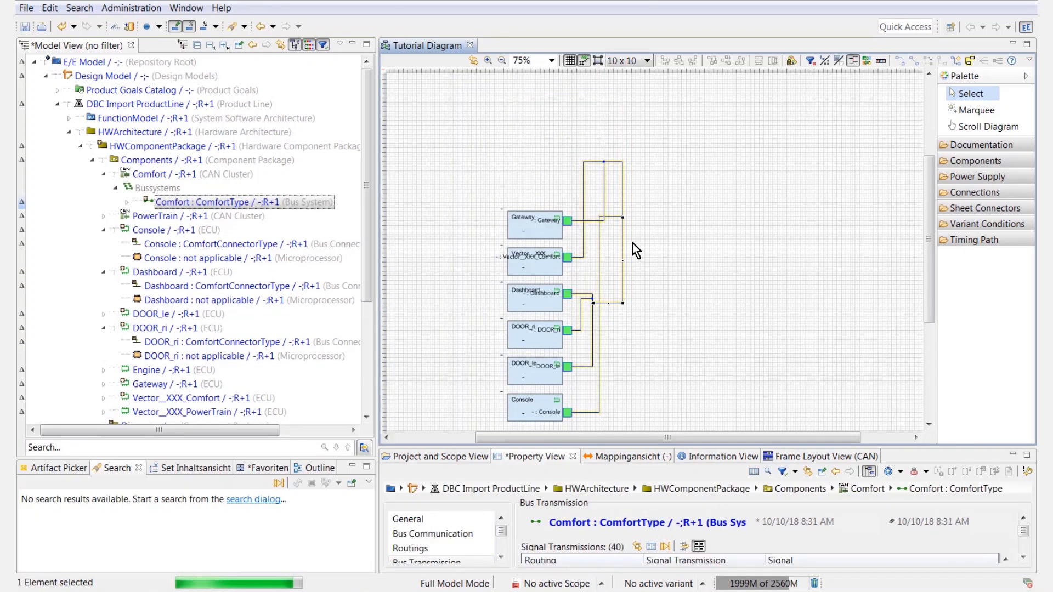
{"action": "left_click", "coordinate": [568, 223]}
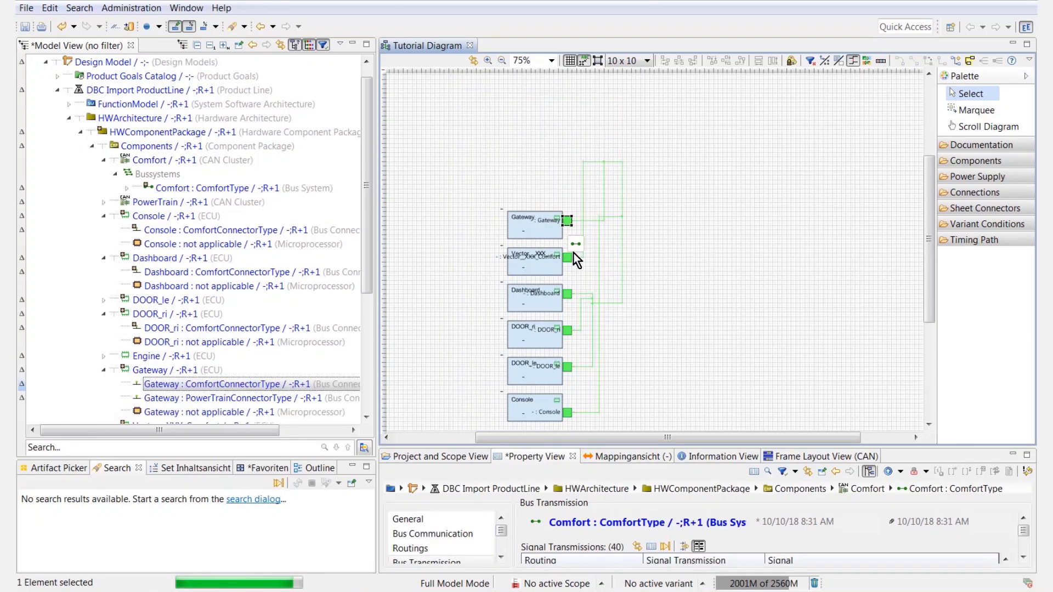
{"action": "left_click", "coordinate": [567, 258]}
{"action": "left_click", "coordinate": [566, 295]}
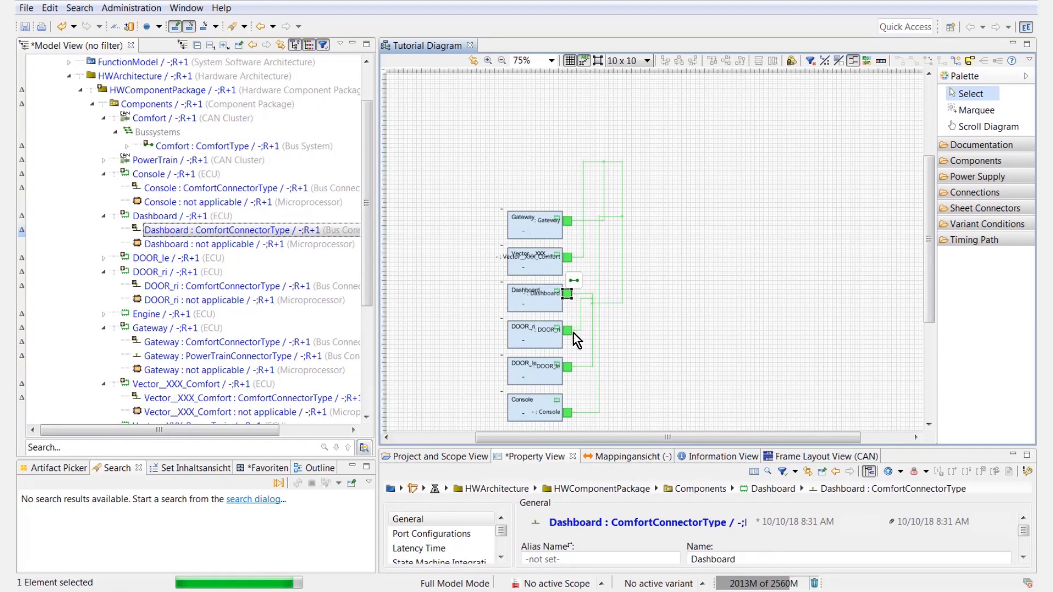
{"action": "left_click", "coordinate": [568, 223]}
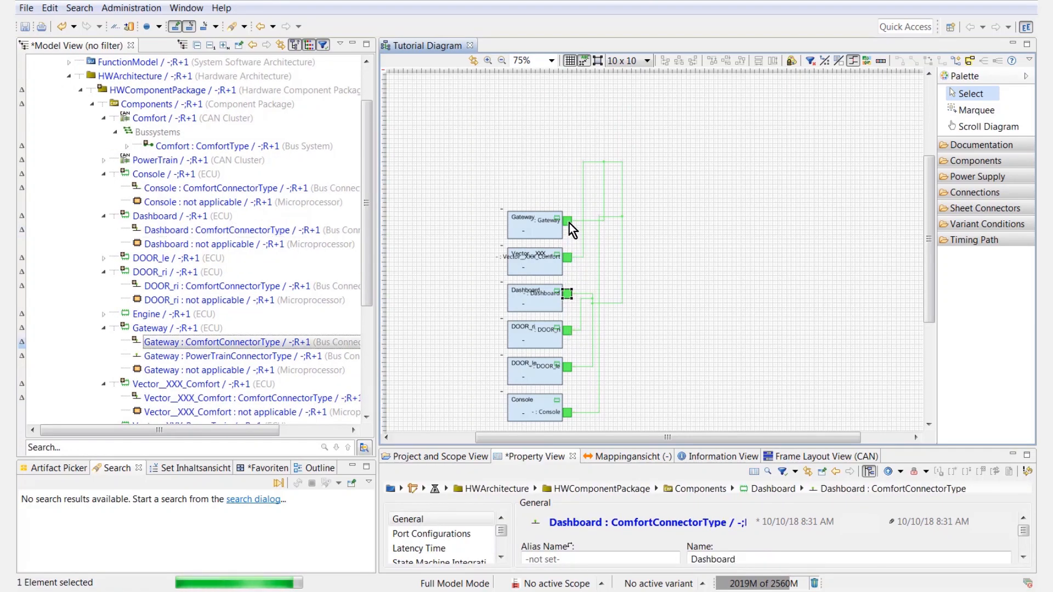
{"action": "left_click", "coordinate": [565, 256], "text": "ctrl"}
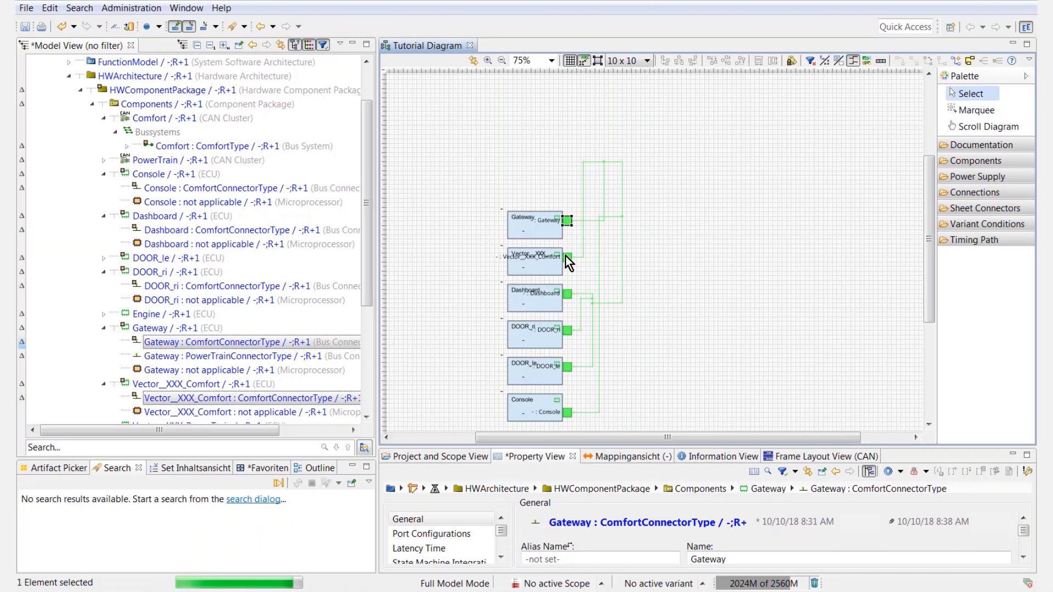
{"action": "left_click", "coordinate": [567, 293], "text": "ctrl"}
{"action": "left_click", "coordinate": [568, 329], "text": "ctrl"}
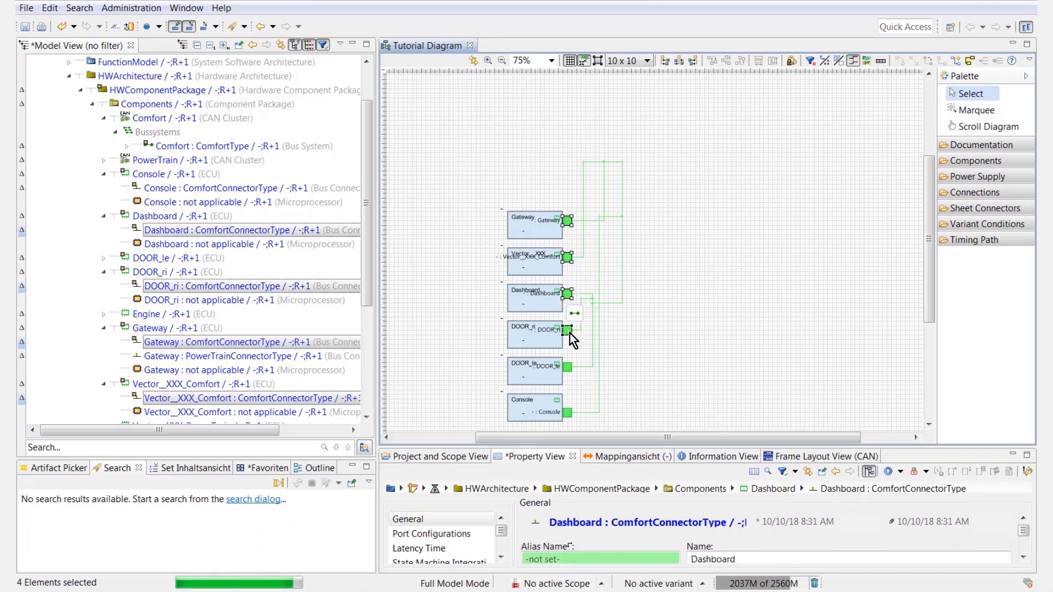
{"action": "left_click", "coordinate": [567, 366], "text": "ctrl"}
{"action": "left_click", "coordinate": [566, 412], "text": "ctrl"}
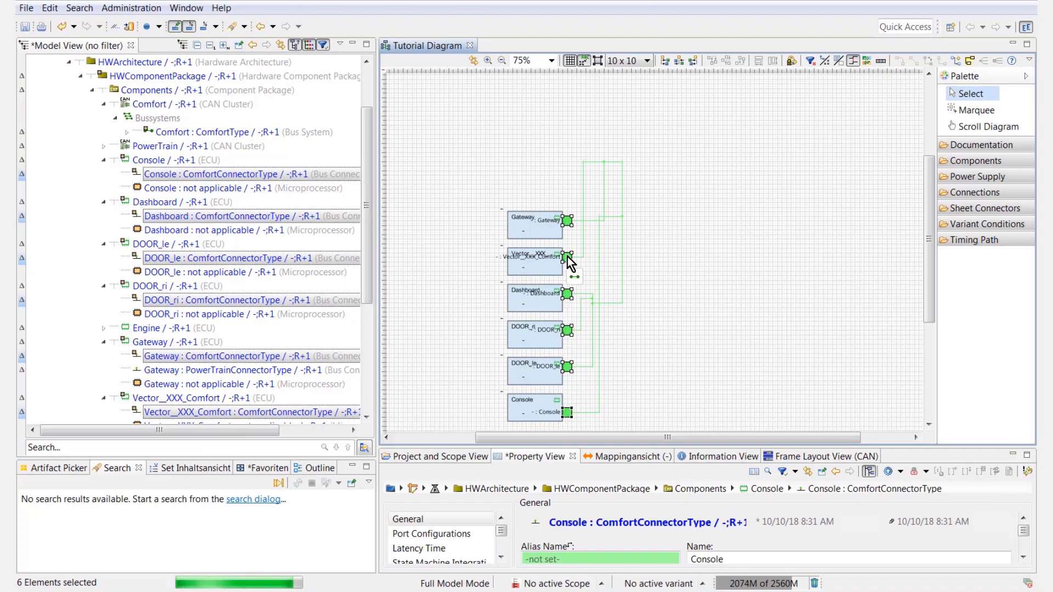
{"action": "left_click_drag", "start_coordinate": [566, 255], "coordinate": [566, 265]}
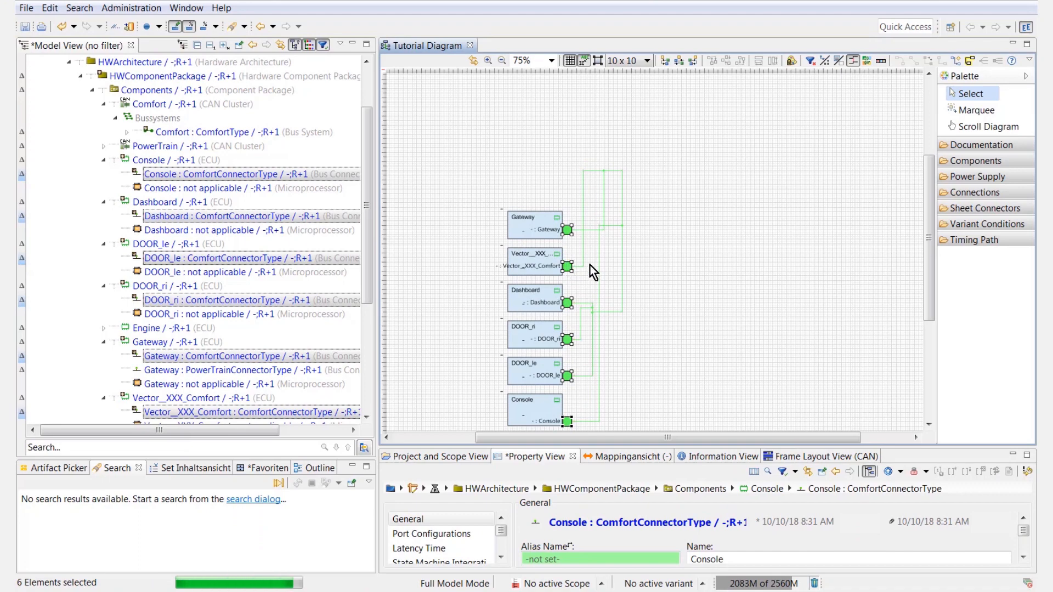
{"action": "left_click", "coordinate": [630, 290]}
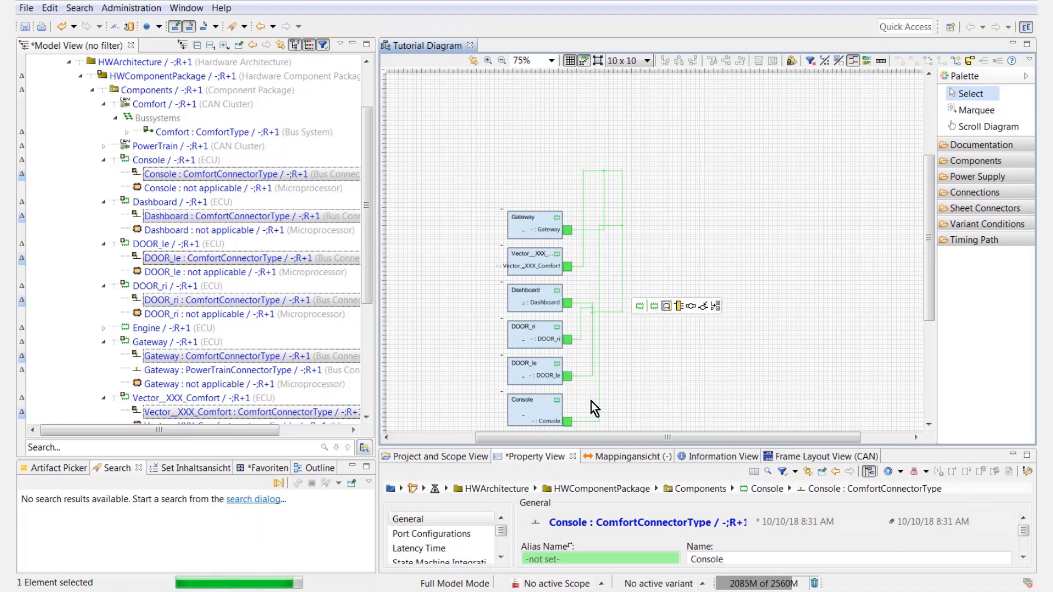
Move the Console bus connector port slightly up along the block's right edge to match the other ECUs' port positions.
{"action": "left_click", "coordinate": [567, 422]}
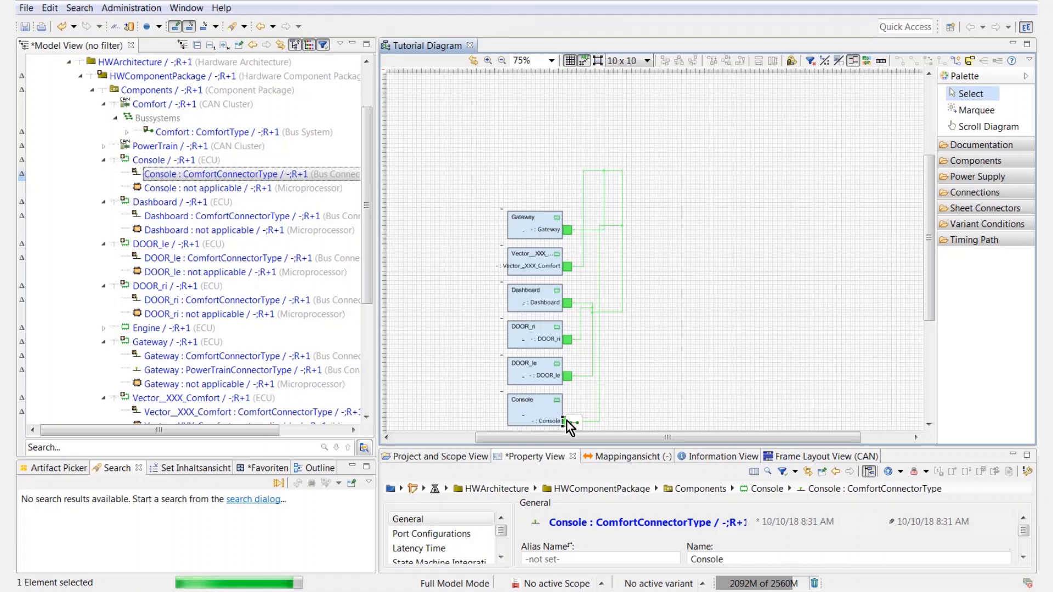
{"action": "scroll", "coordinate": [567, 419], "scroll_direction": "down", "scroll_amount": 3}
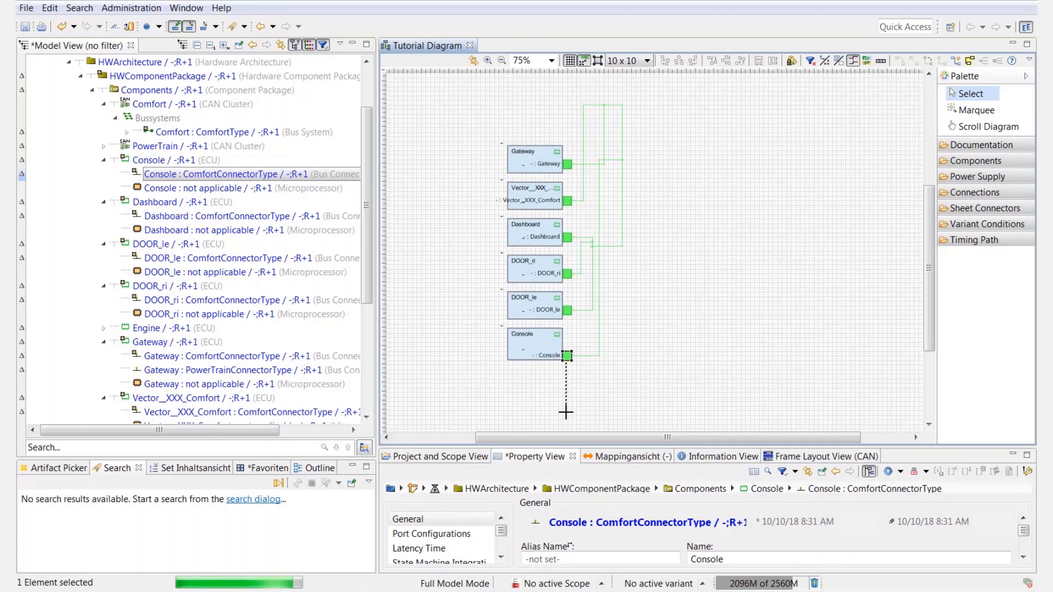
{"action": "left_click", "coordinate": [567, 357]}
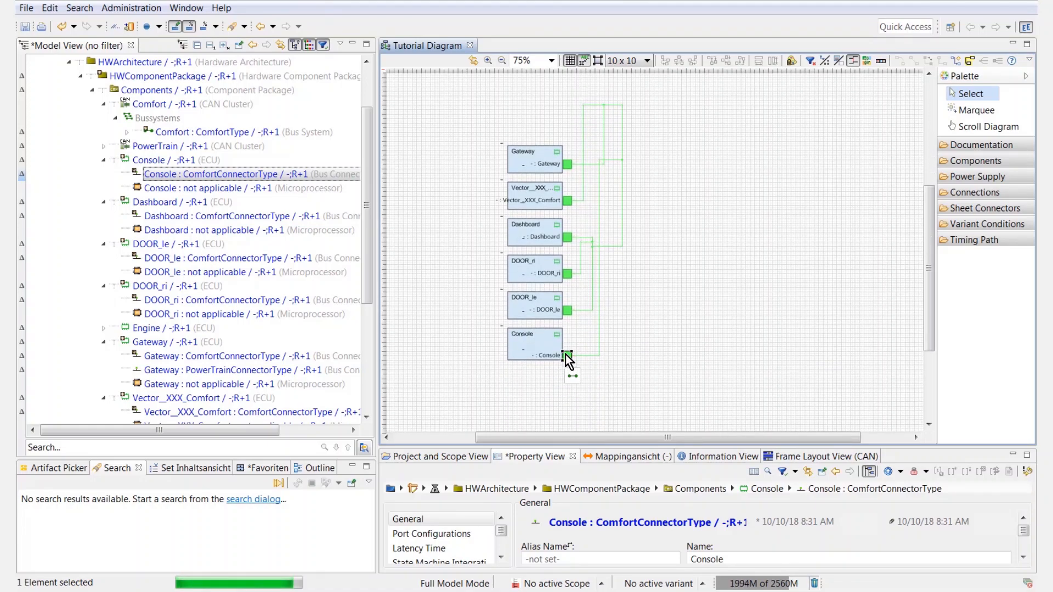
{"action": "mouse_move", "coordinate": [566, 357]}
{"action": "mouse_move", "coordinate": [610, 388]}
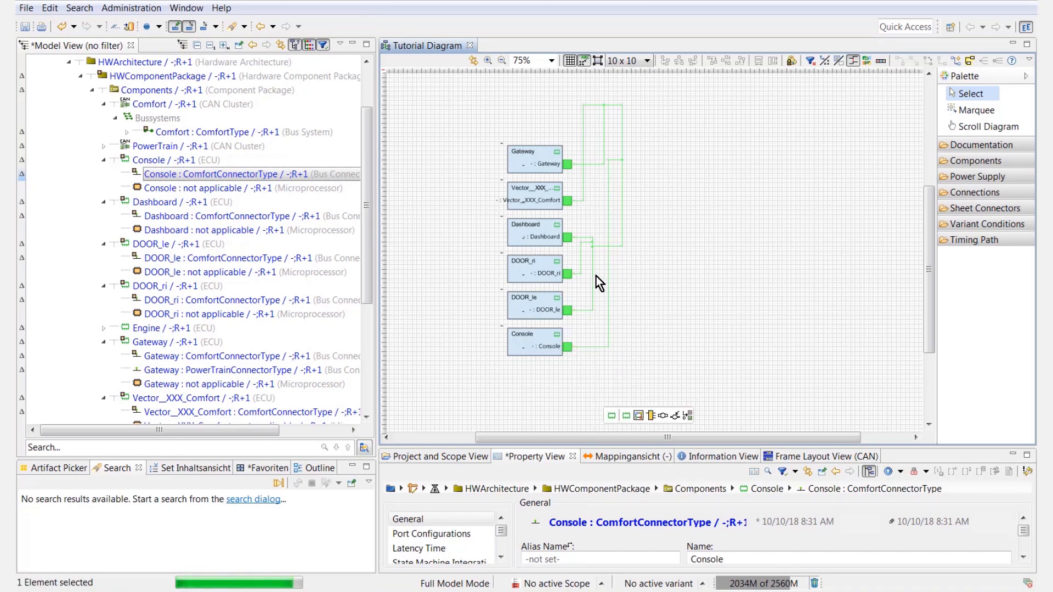
Reroute the whole Comfort bus interconnection between the six ECUs.
{"action": "left_click", "coordinate": [488, 60]}
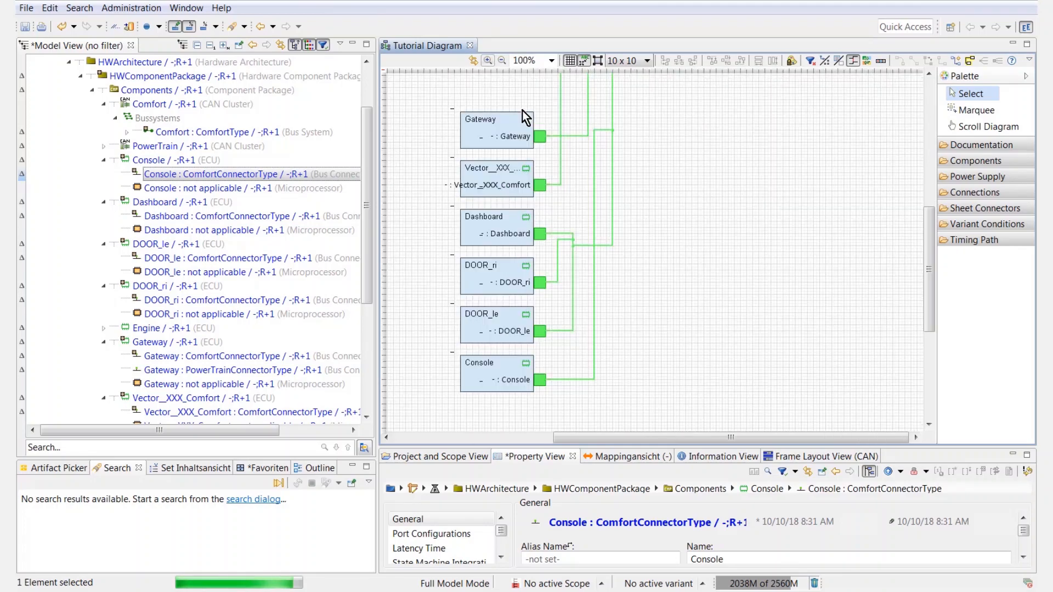
{"action": "scroll", "coordinate": [647, 376], "scroll_direction": "up", "scroll_amount": 3}
{"action": "scroll", "coordinate": [647, 355], "scroll_direction": "down", "scroll_amount": 2}
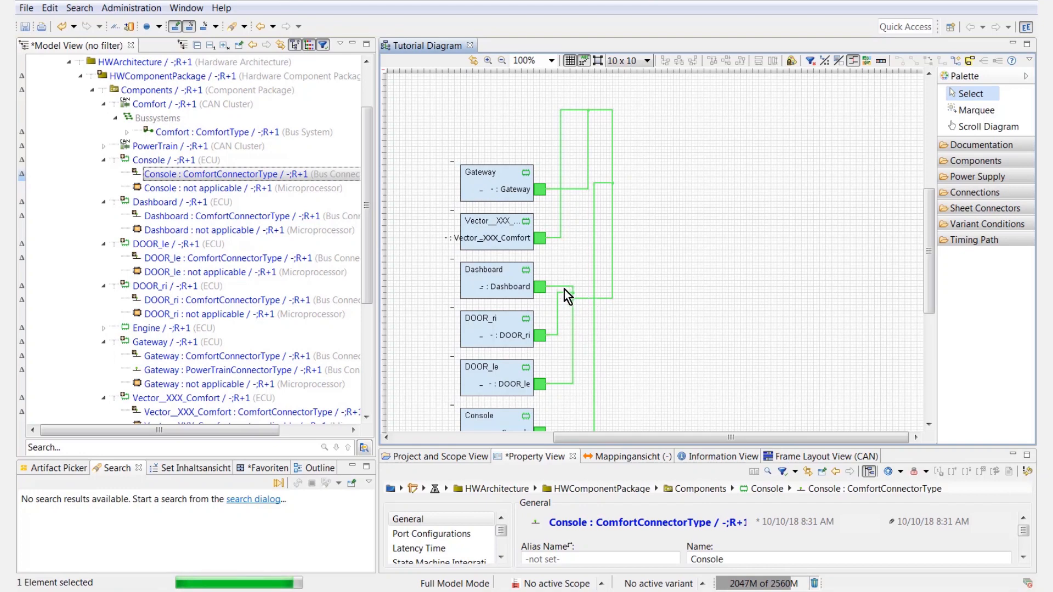
{"action": "mouse_move", "coordinate": [564, 290]}
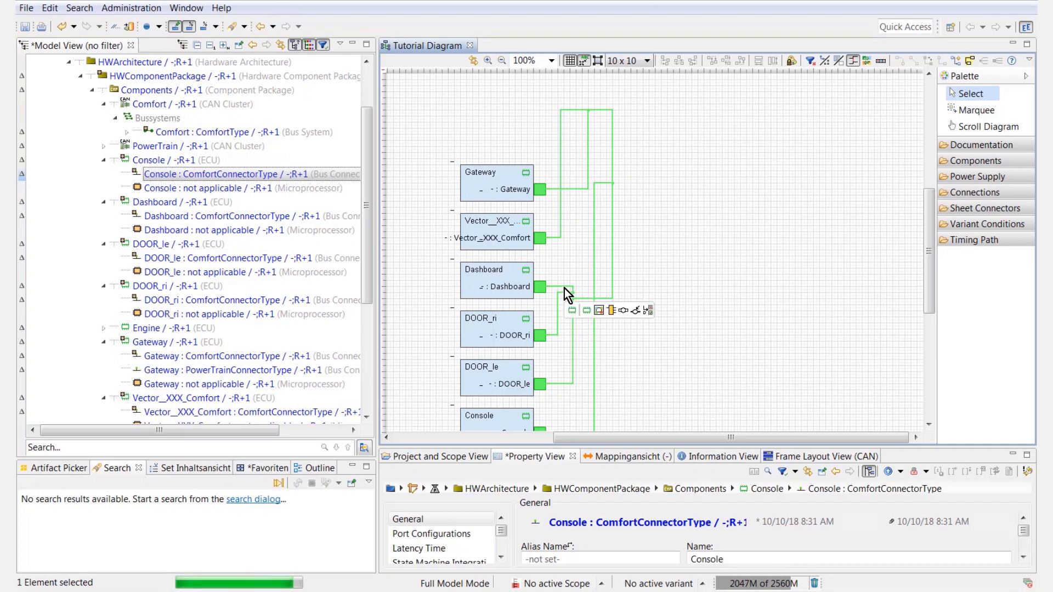
{"action": "left_click", "coordinate": [565, 288]}
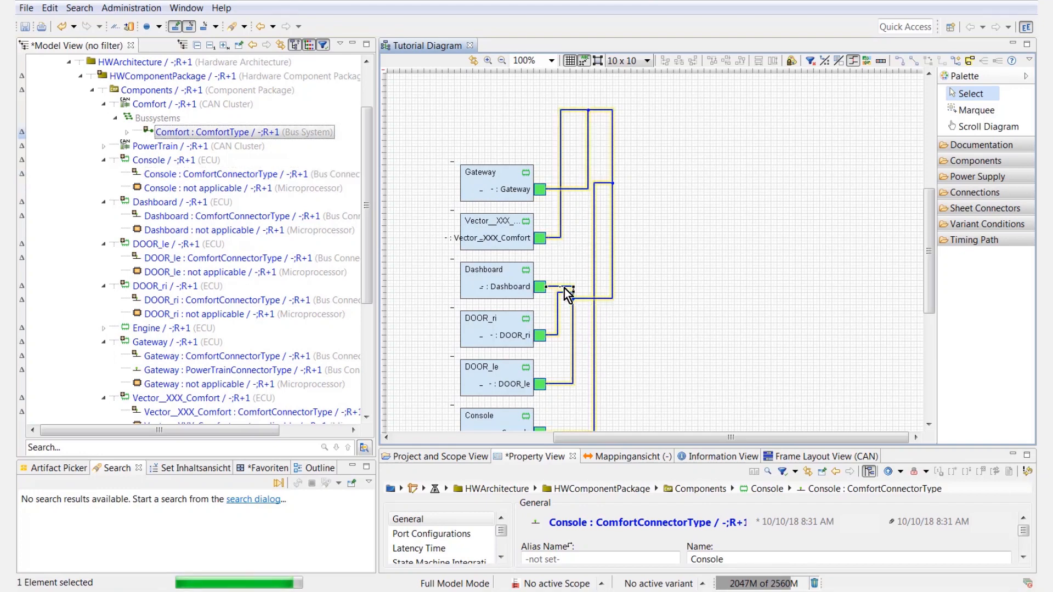
{"action": "right_click", "coordinate": [602, 305]}
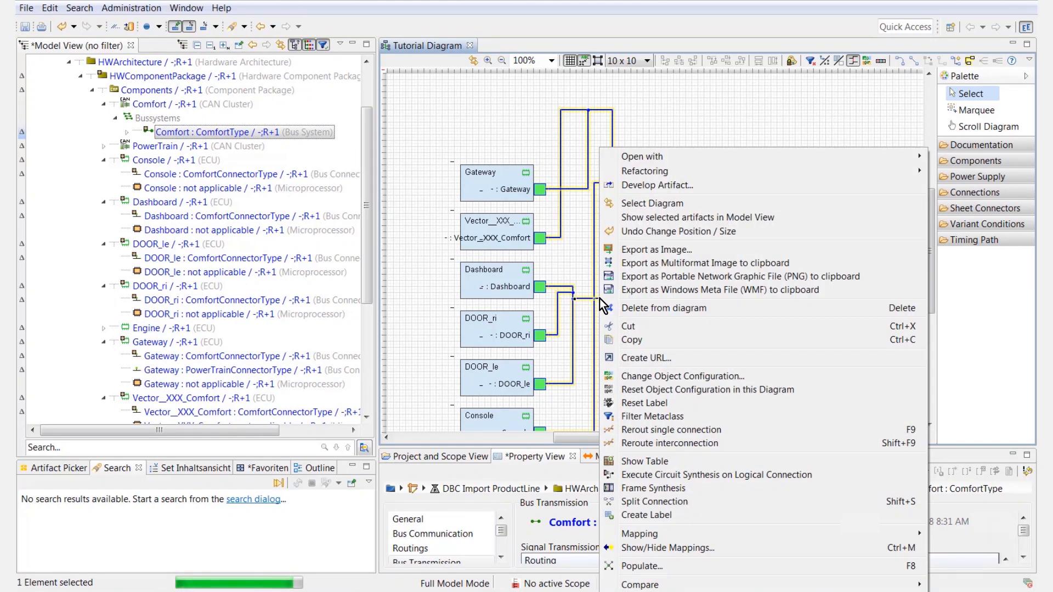
{"action": "left_click", "coordinate": [687, 444]}
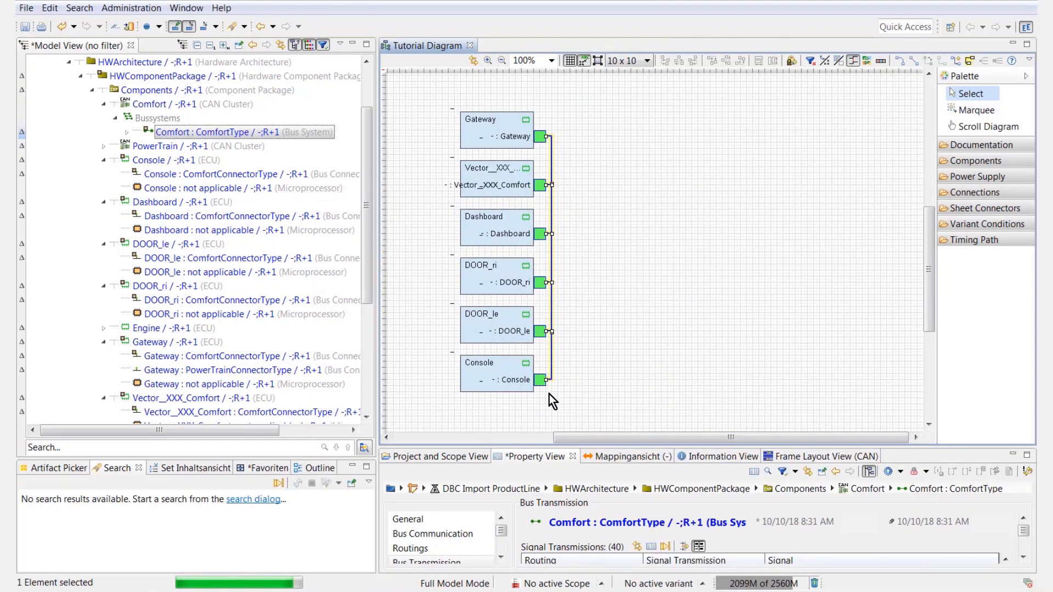
Show the Gateway's PowerTrain bus connector with ports placed from the stack, and move its port to the block's left edge.
{"action": "left_click_drag", "start_coordinate": [594, 437], "coordinate": [548, 439]}
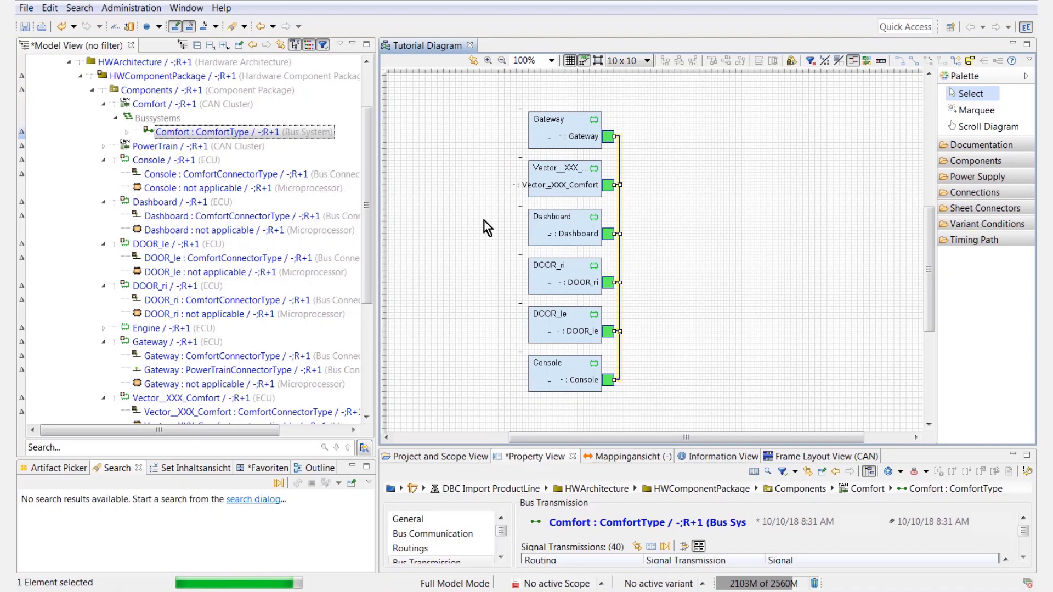
{"action": "left_click", "coordinate": [553, 131]}
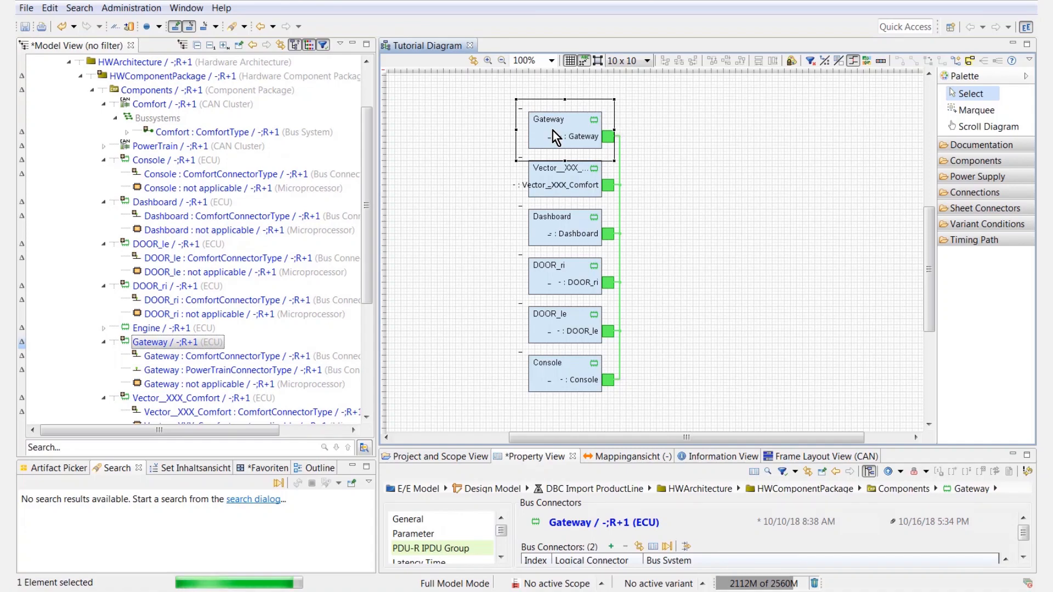
{"action": "right_click", "coordinate": [553, 130]}
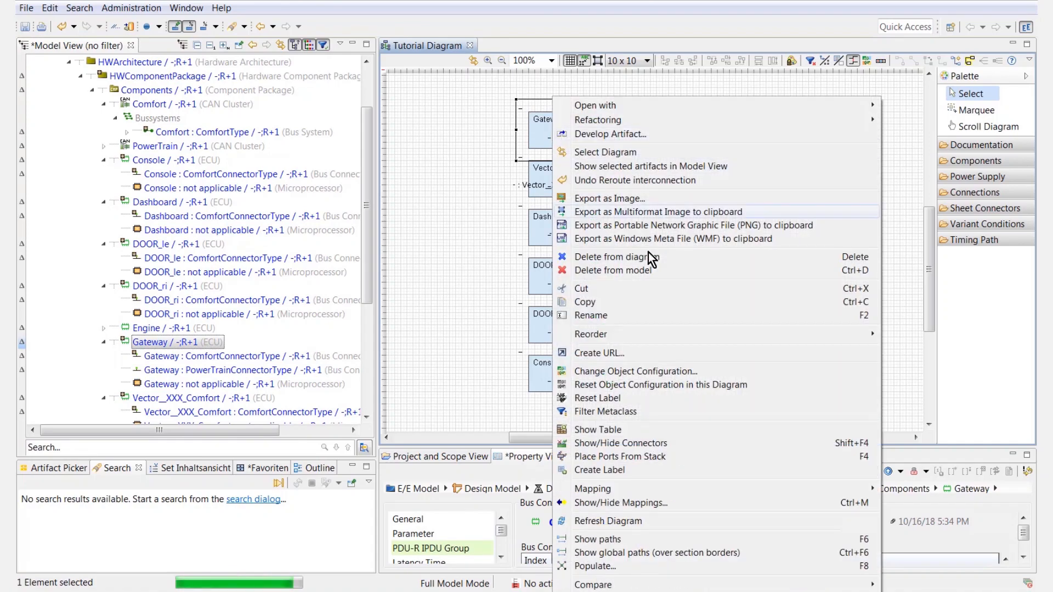
{"action": "left_click", "coordinate": [651, 443]}
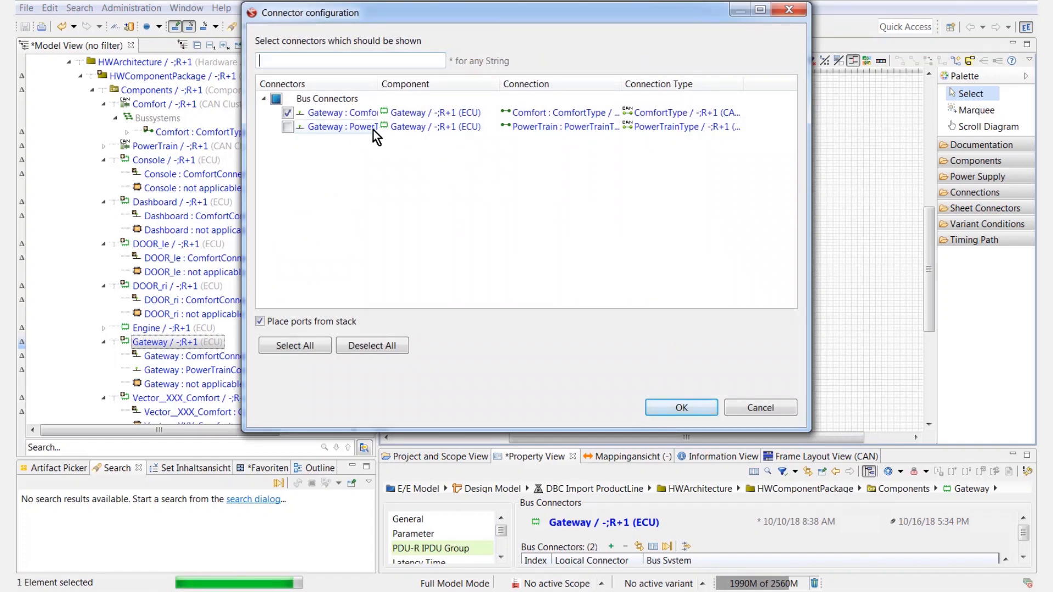
{"action": "left_click", "coordinate": [288, 129]}
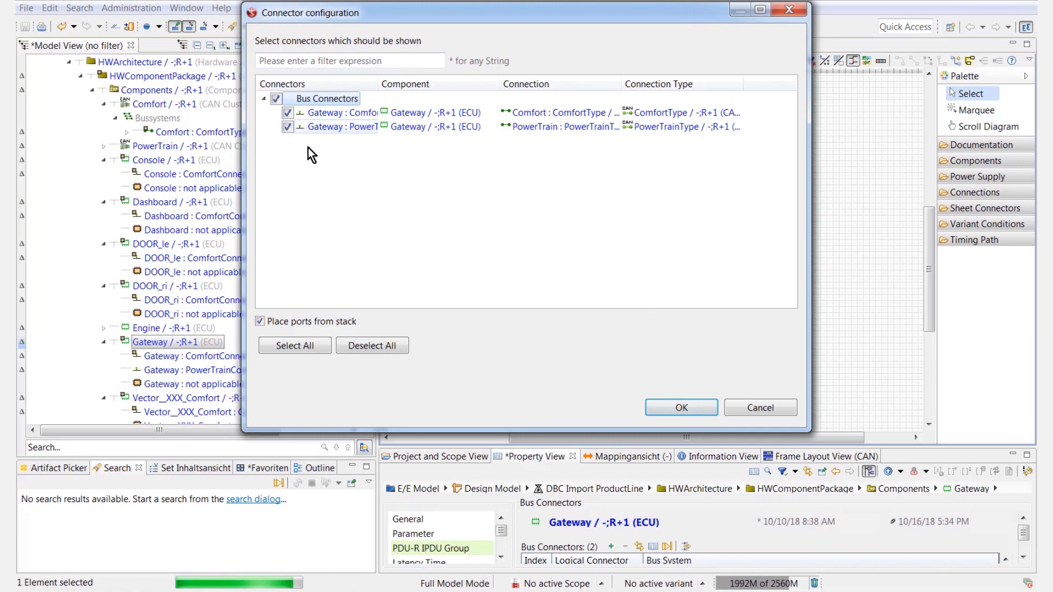
{"action": "left_click", "coordinate": [667, 409]}
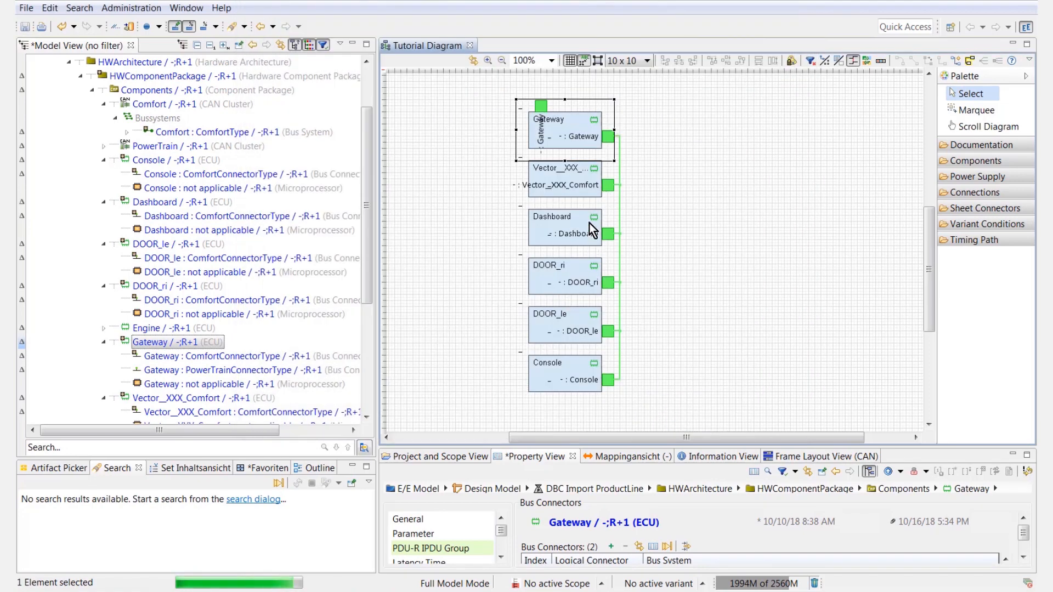
{"action": "left_click_drag", "start_coordinate": [542, 107], "coordinate": [525, 132]}
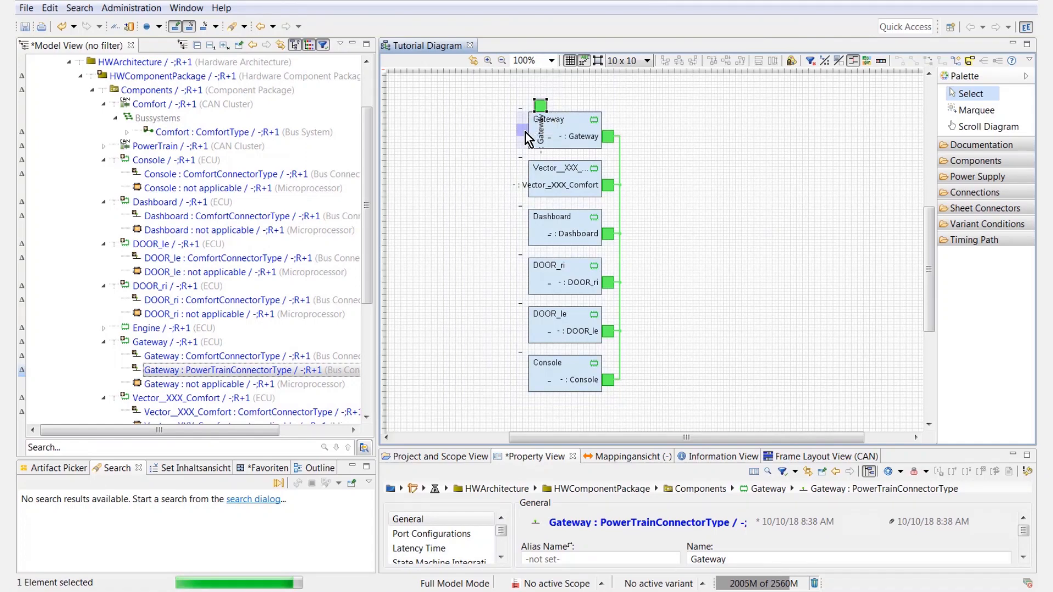
Populate the connected bus connectors of the Gateway's PowerTrain port into the diagram using the Right side layout.
{"action": "mouse_move", "coordinate": [669, 172]}
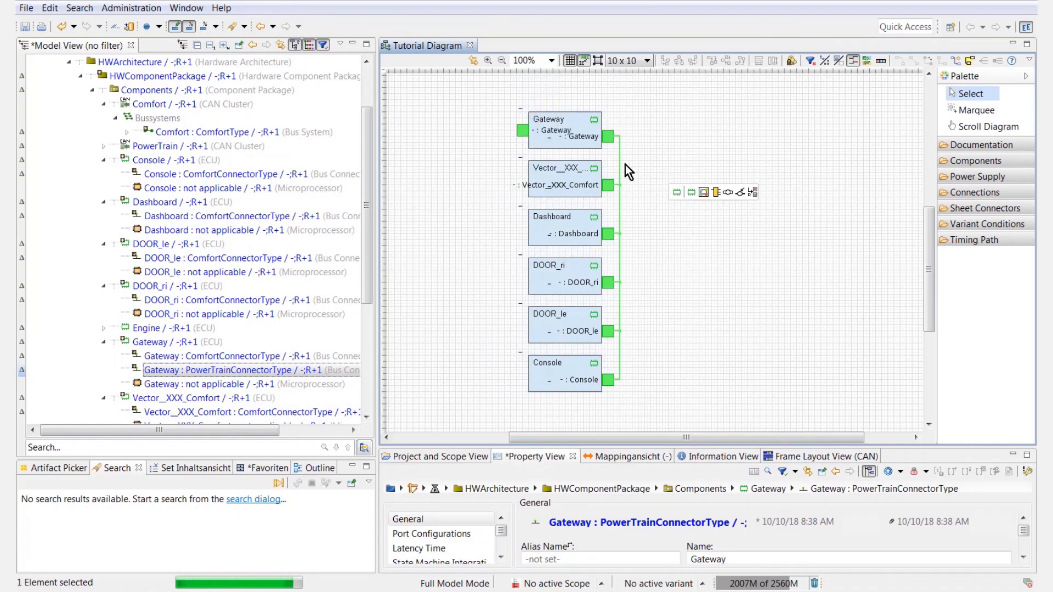
{"action": "right_click", "coordinate": [524, 138]}
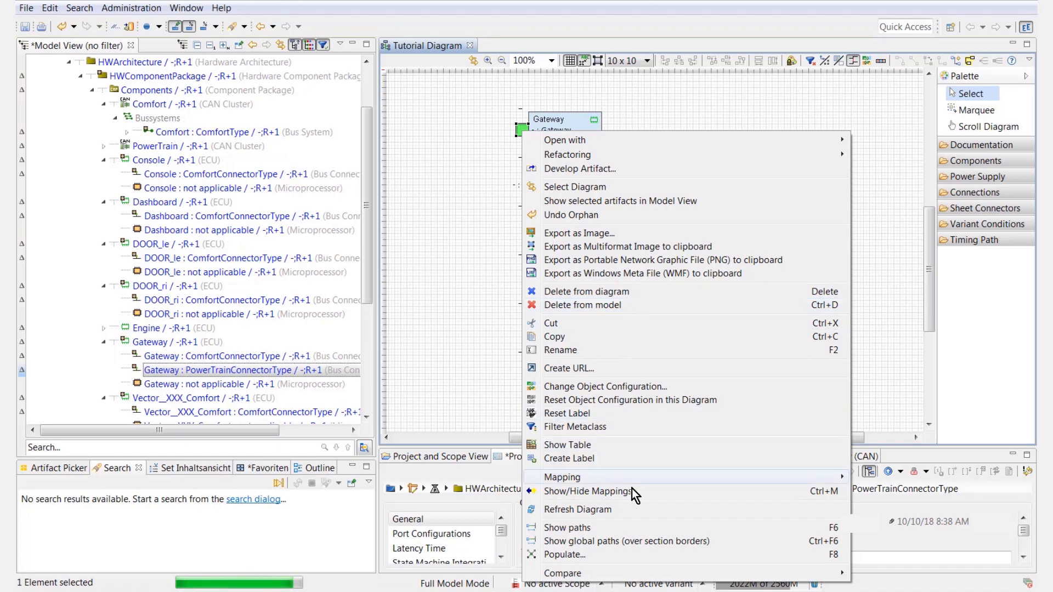
{"action": "left_click", "coordinate": [604, 554]}
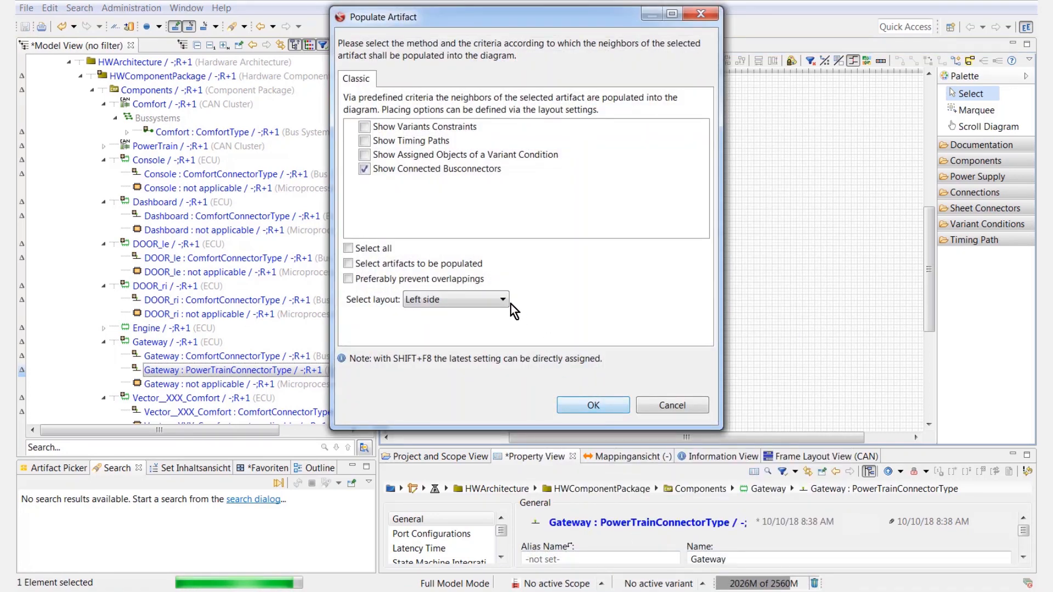
{"action": "left_click", "coordinate": [503, 301]}
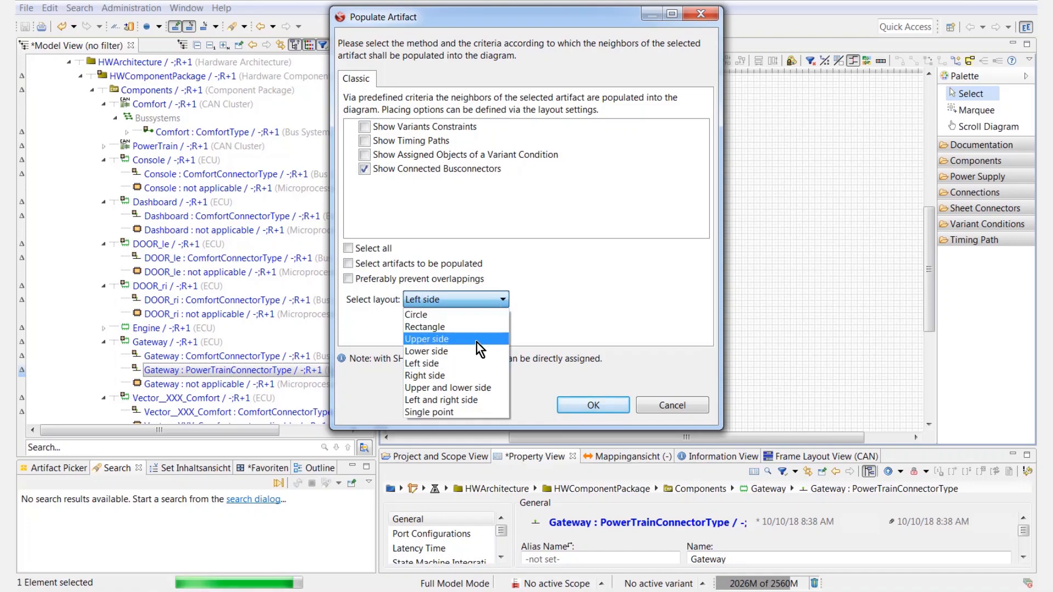
{"action": "left_click", "coordinate": [470, 374]}
{"action": "left_click", "coordinate": [584, 407]}
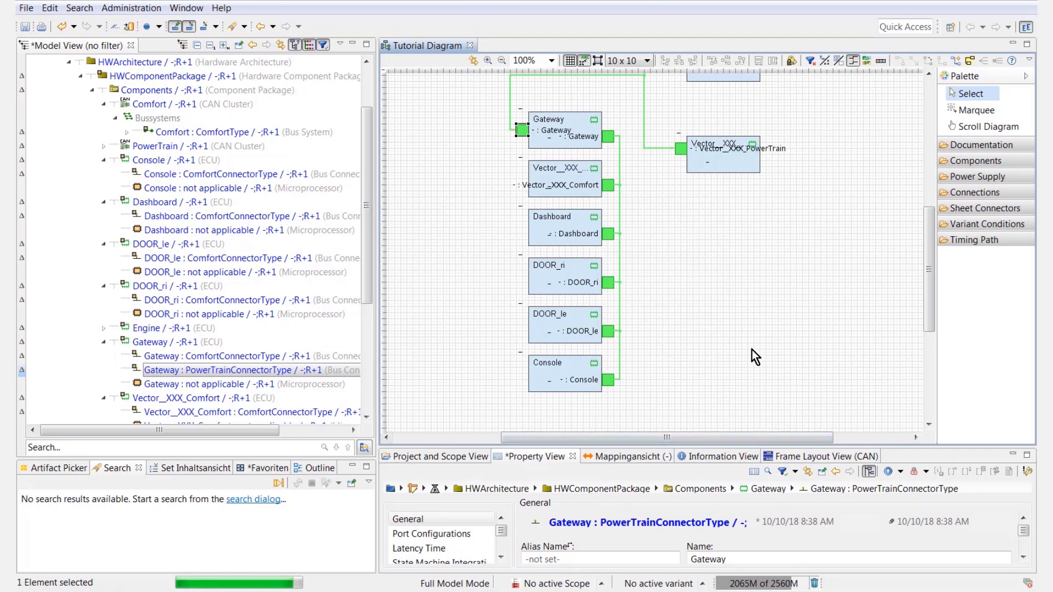
Move the Vector__XXX_PowerTrain and Engine blocks to the left of the Gateway column, with Engine stacked directly below.
{"action": "scroll", "coordinate": [752, 350], "scroll_direction": "up", "scroll_amount": 2}
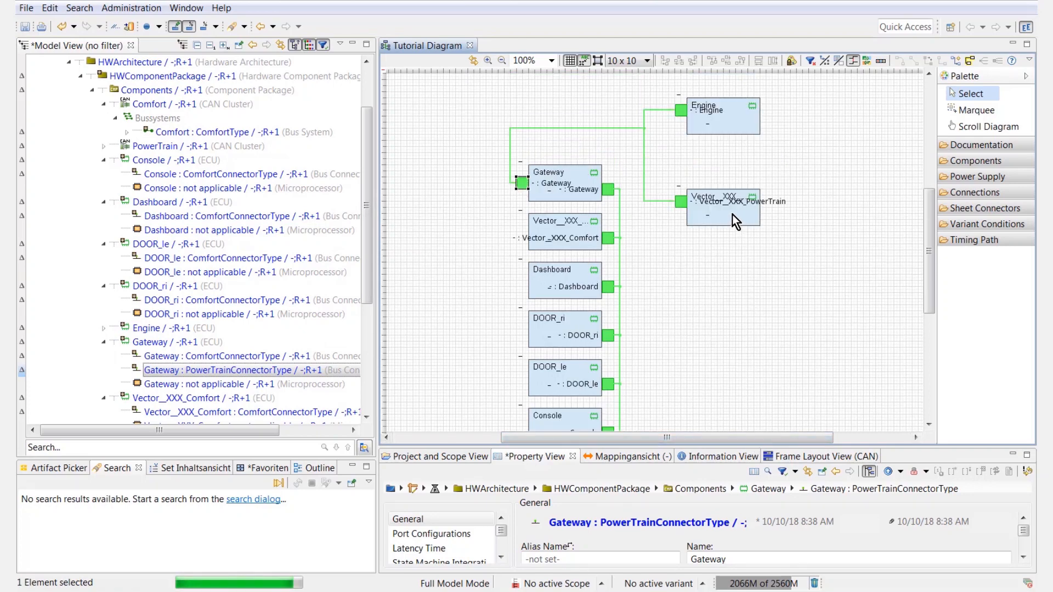
{"action": "left_click_drag", "start_coordinate": [732, 215], "coordinate": [457, 215]}
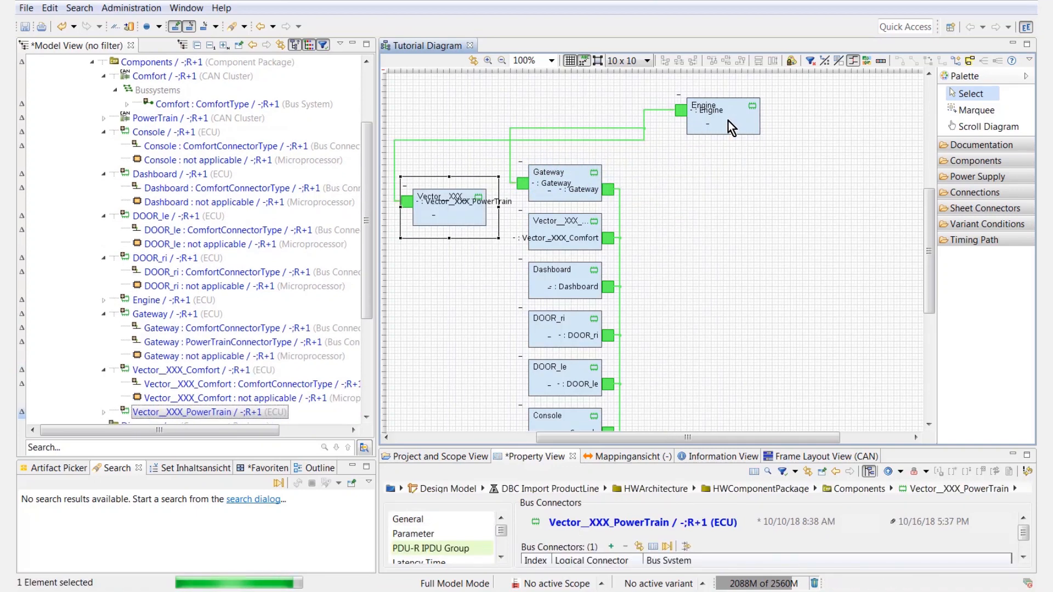
{"action": "left_click_drag", "start_coordinate": [728, 121], "coordinate": [451, 259]}
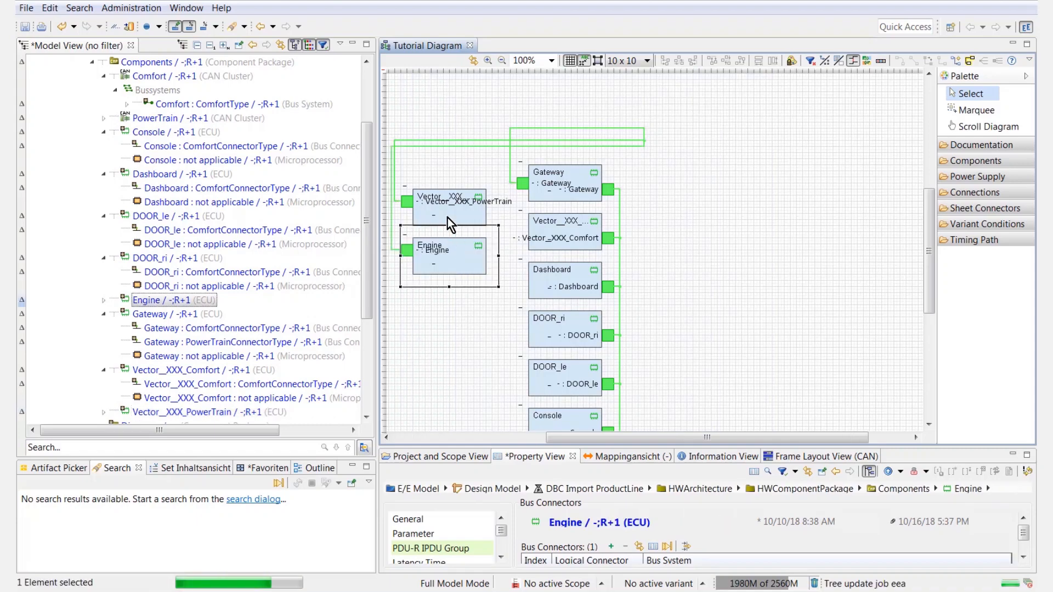
Move the bus connector ports of Vector__XXX_PowerTrain and Engine to the right edges of their blocks.
{"action": "left_click", "coordinate": [410, 202]}
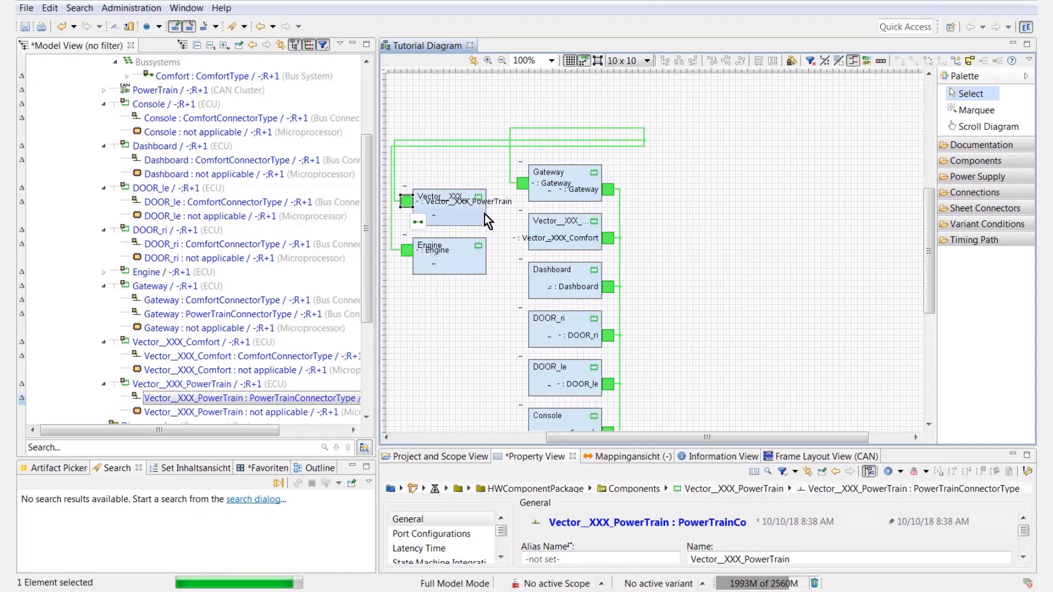
{"action": "left_click_drag", "start_coordinate": [492, 214], "coordinate": [492, 213]}
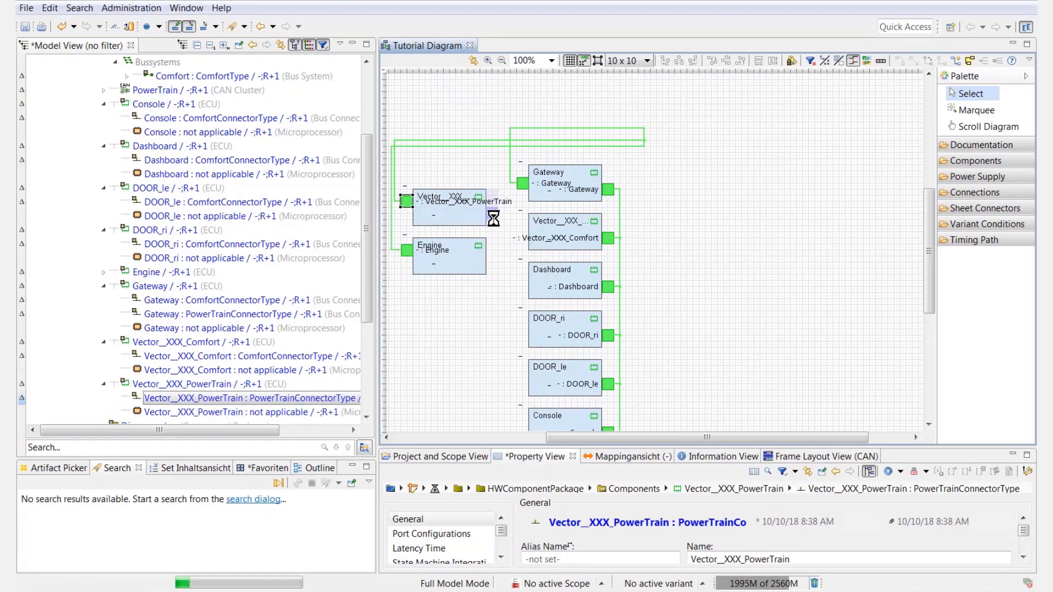
{"action": "left_click", "coordinate": [408, 249]}
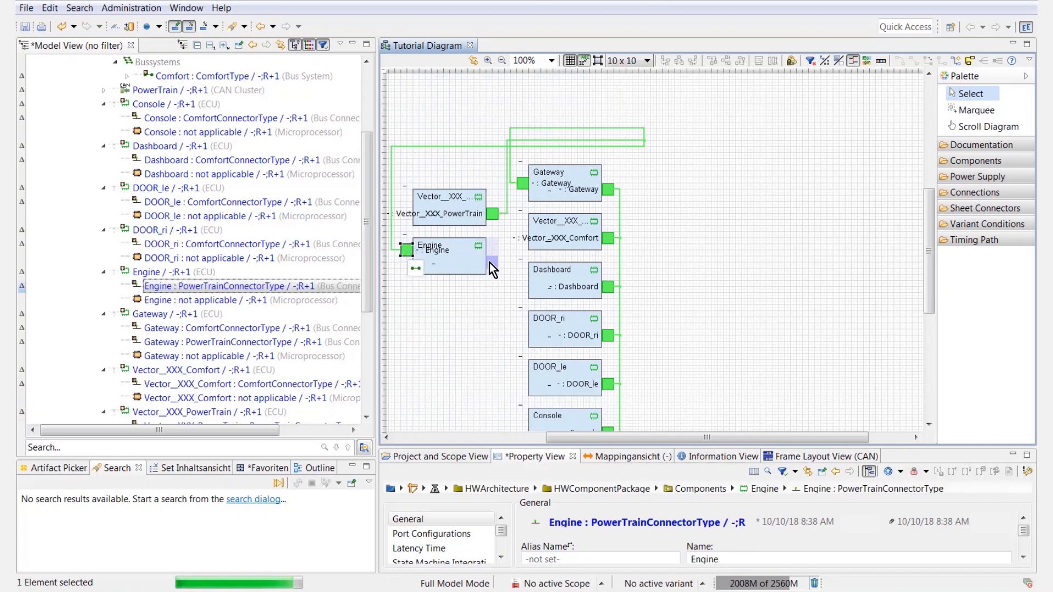
{"action": "left_click_drag", "start_coordinate": [490, 262], "coordinate": [492, 268]}
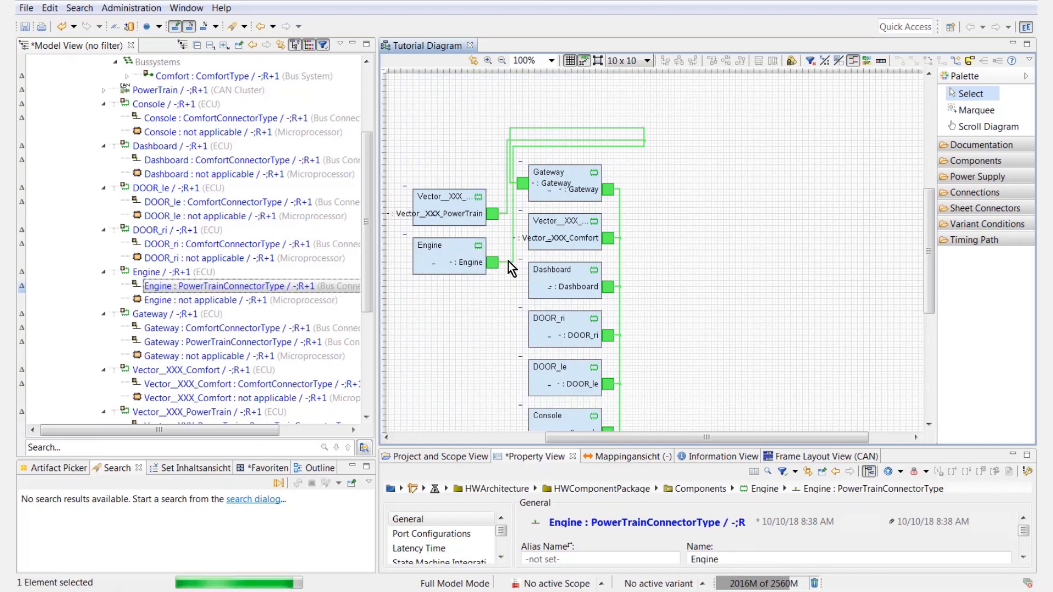
Reroute the whole PowerTrain bus interconnection between Vector__XXX_PowerTrain, Engine and Gateway.
{"action": "left_click", "coordinate": [508, 262]}
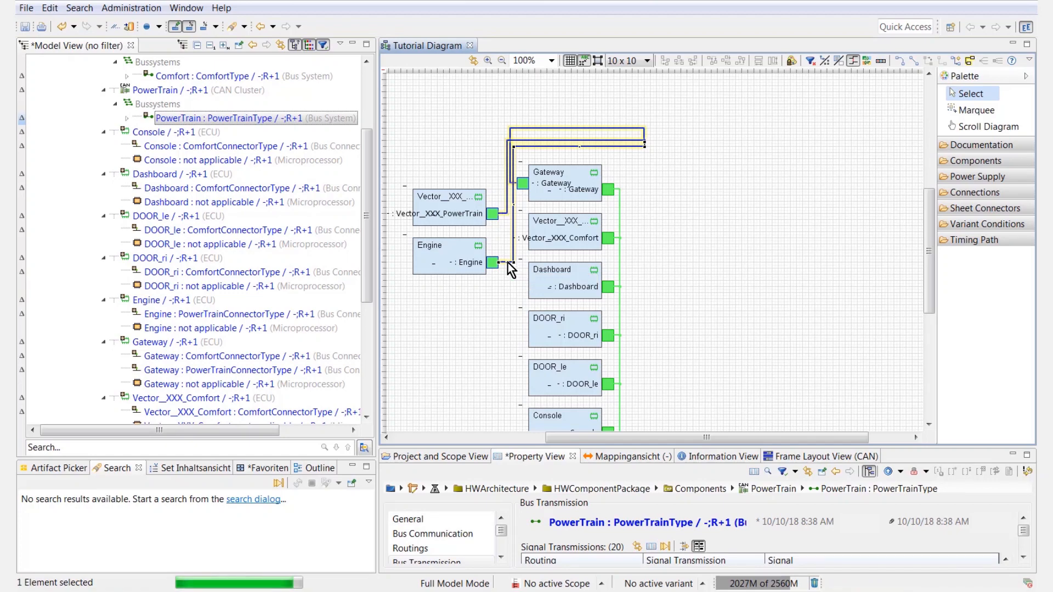
{"action": "right_click", "coordinate": [509, 268]}
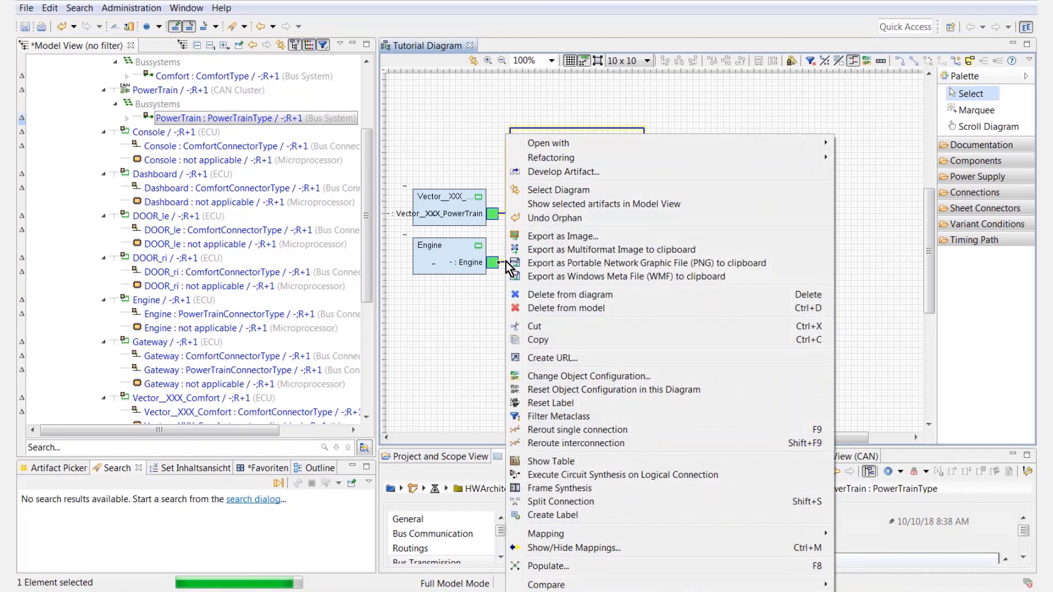
{"action": "left_click", "coordinate": [615, 443]}
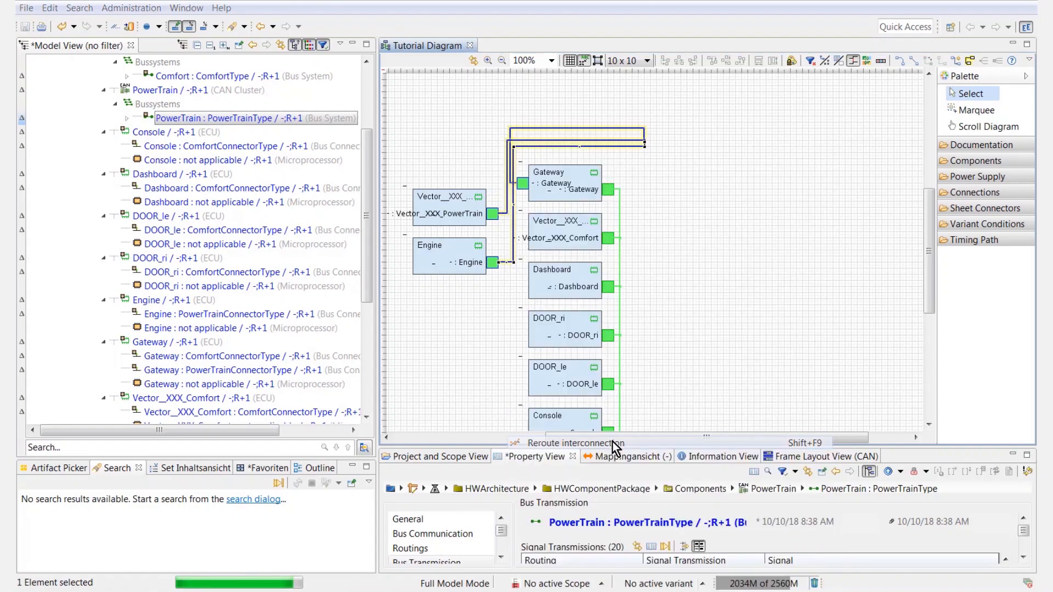
{"action": "mouse_move", "coordinate": [719, 368]}
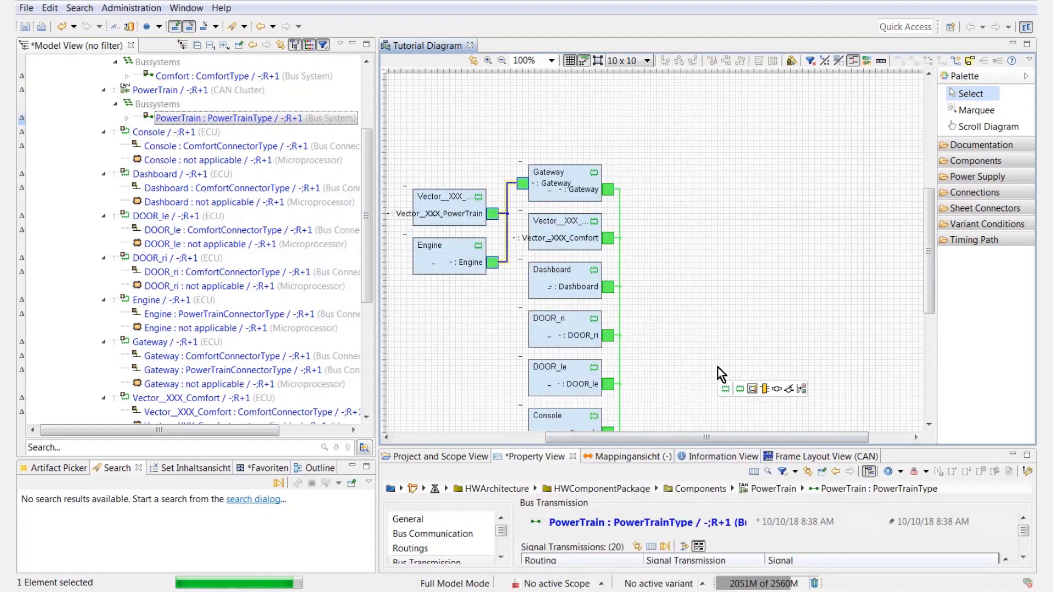
{"action": "scroll", "coordinate": [718, 368], "scroll_direction": "down", "scroll_amount": 3}
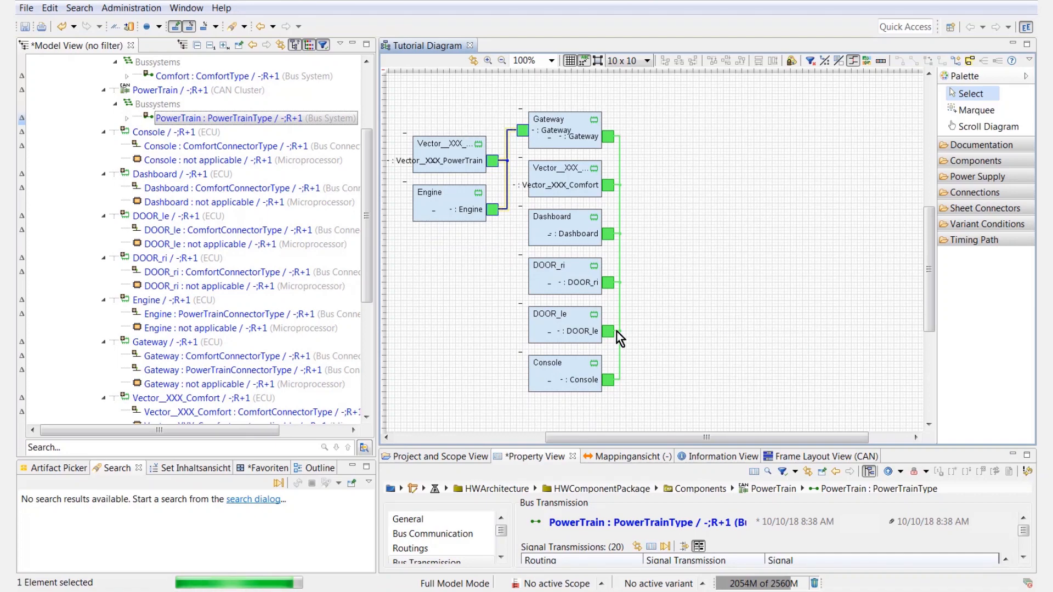
{"action": "mouse_move", "coordinate": [567, 132]}
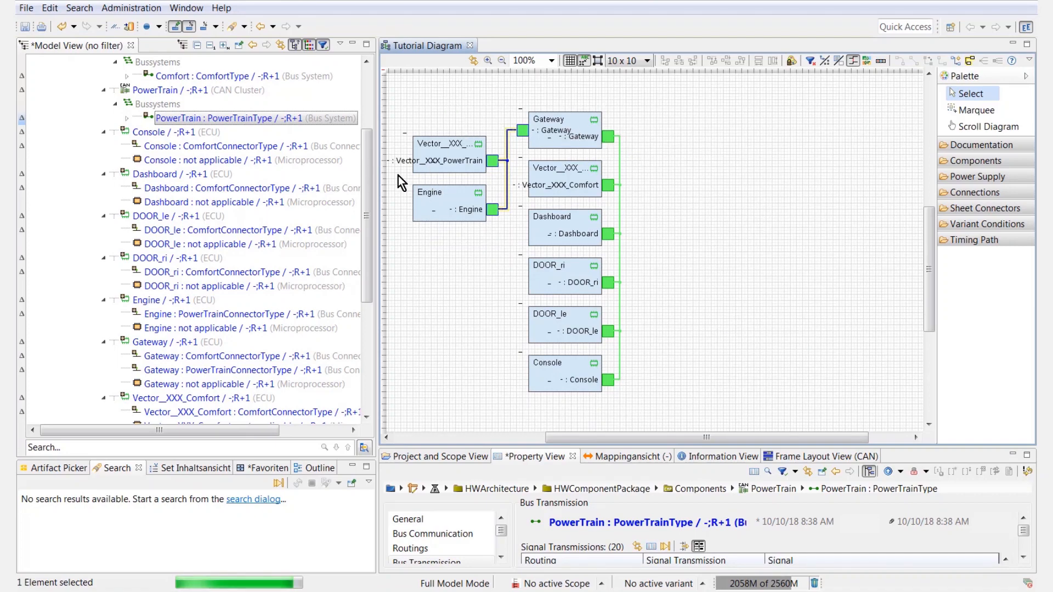
{"action": "mouse_move", "coordinate": [399, 176]}
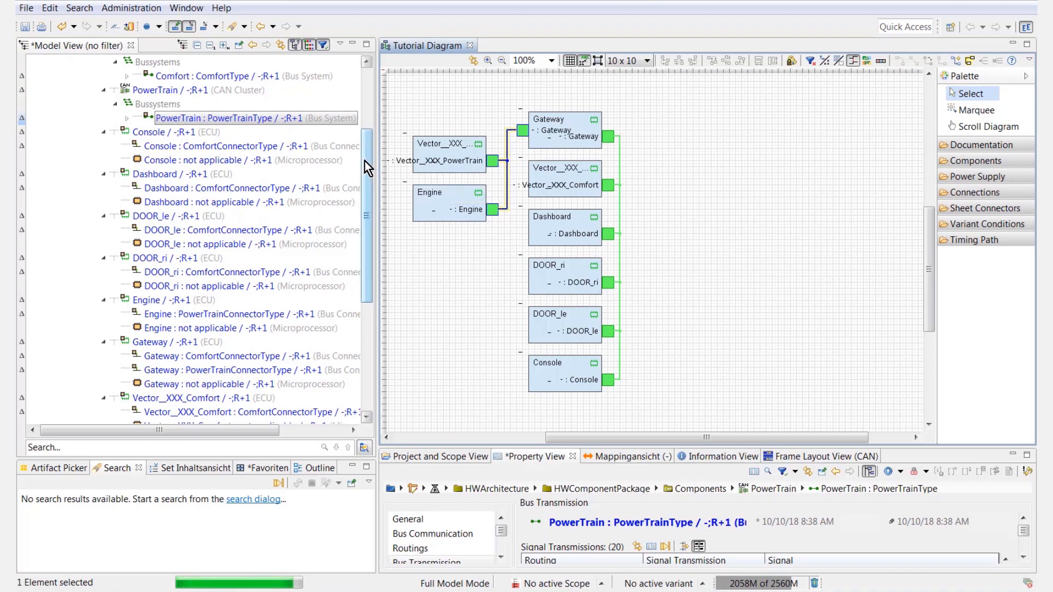
Collapse HWComponentPackage in the model tree and expand Communication down to the contents of its Layout package.
{"action": "left_click_drag", "start_coordinate": [364, 161], "coordinate": [371, 131]}
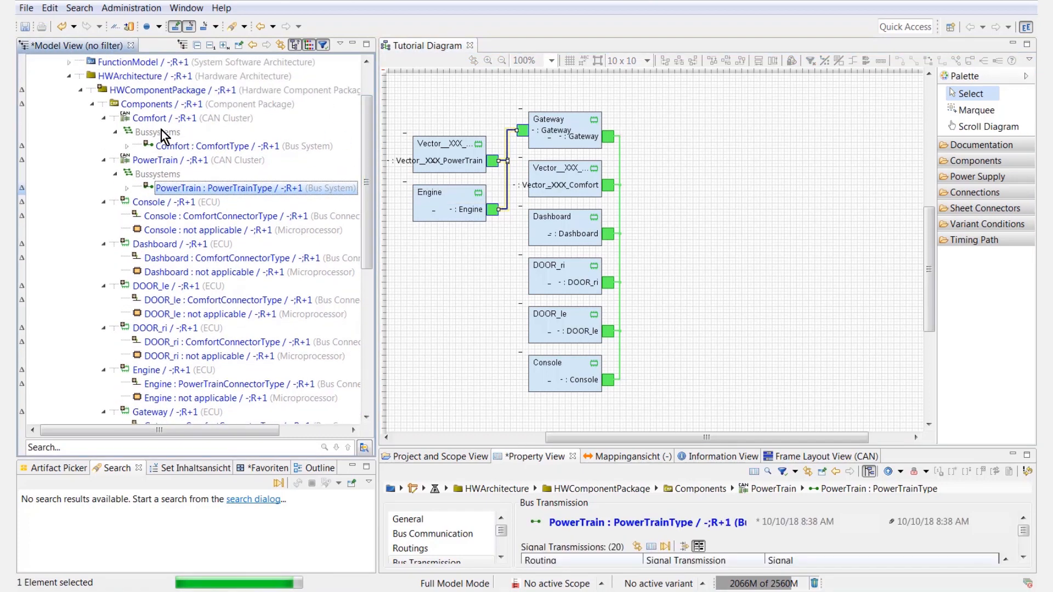
{"action": "left_click", "coordinate": [83, 93]}
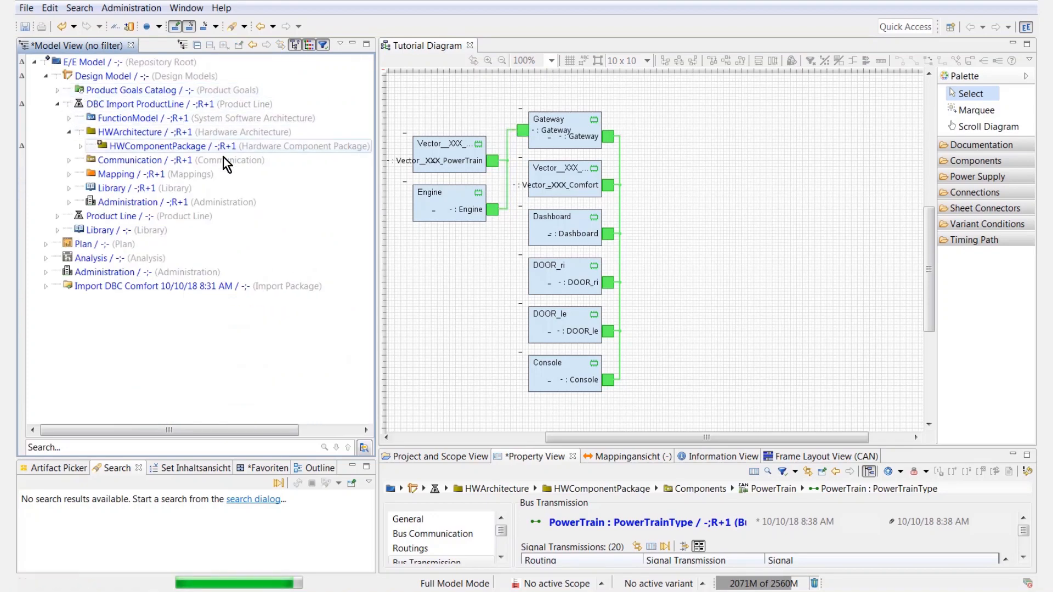
{"action": "left_click", "coordinate": [138, 161]}
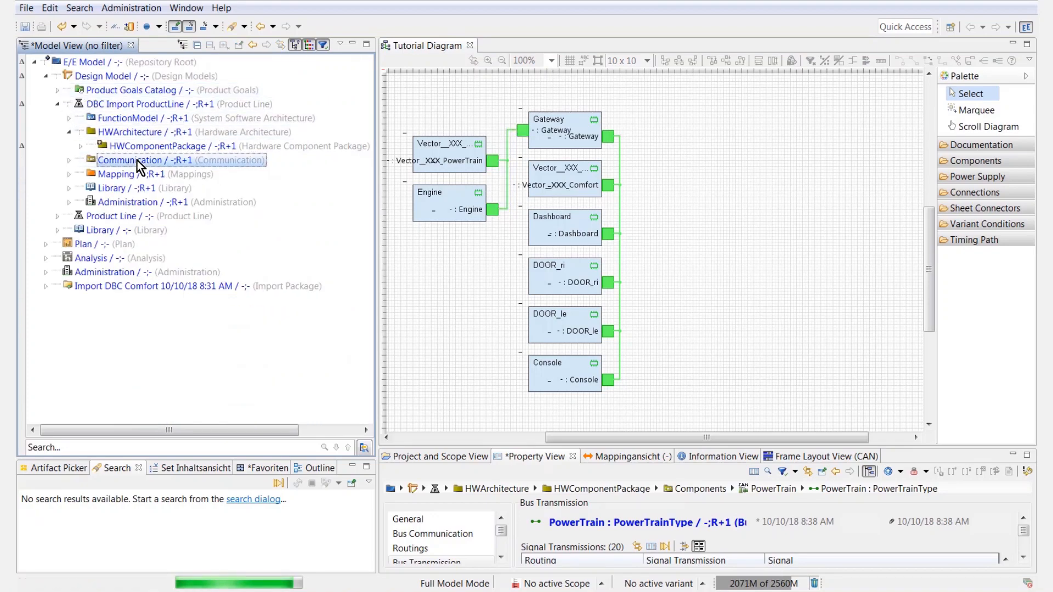
{"action": "left_click", "coordinate": [68, 161]}
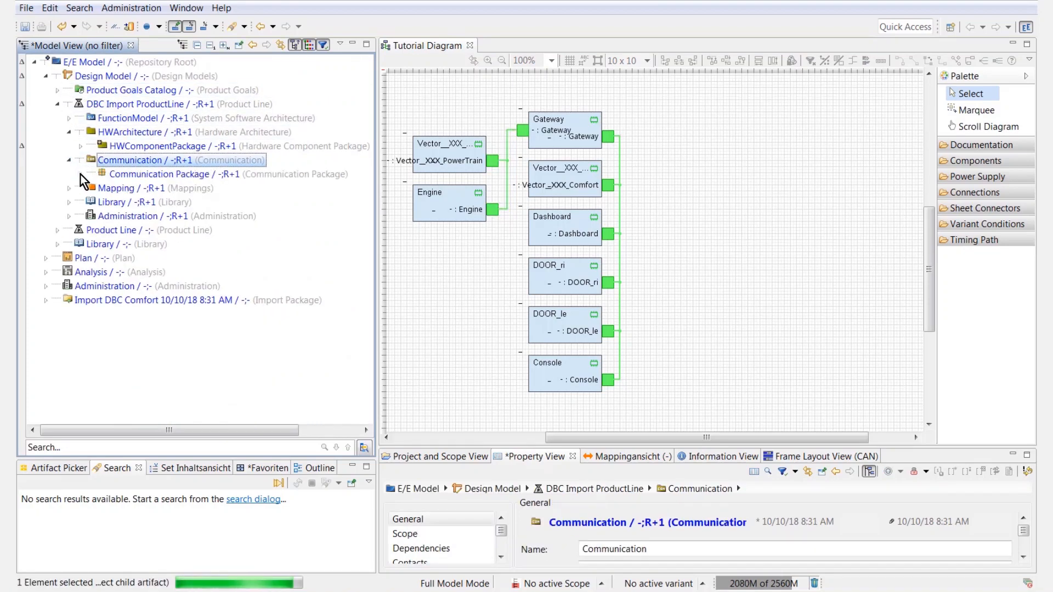
{"action": "left_click", "coordinate": [81, 174]}
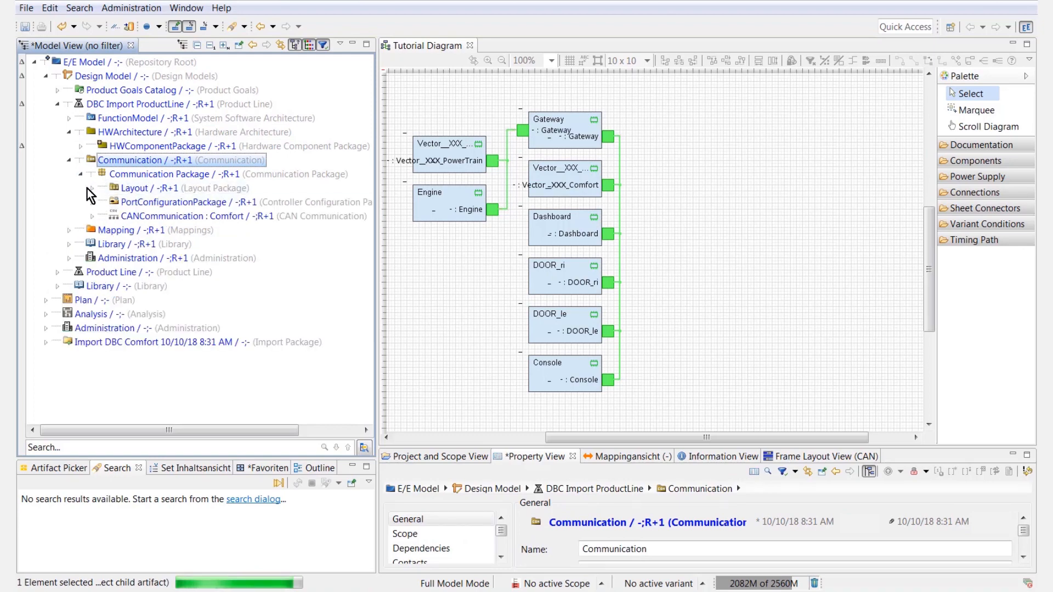
{"action": "left_click", "coordinate": [90, 188]}
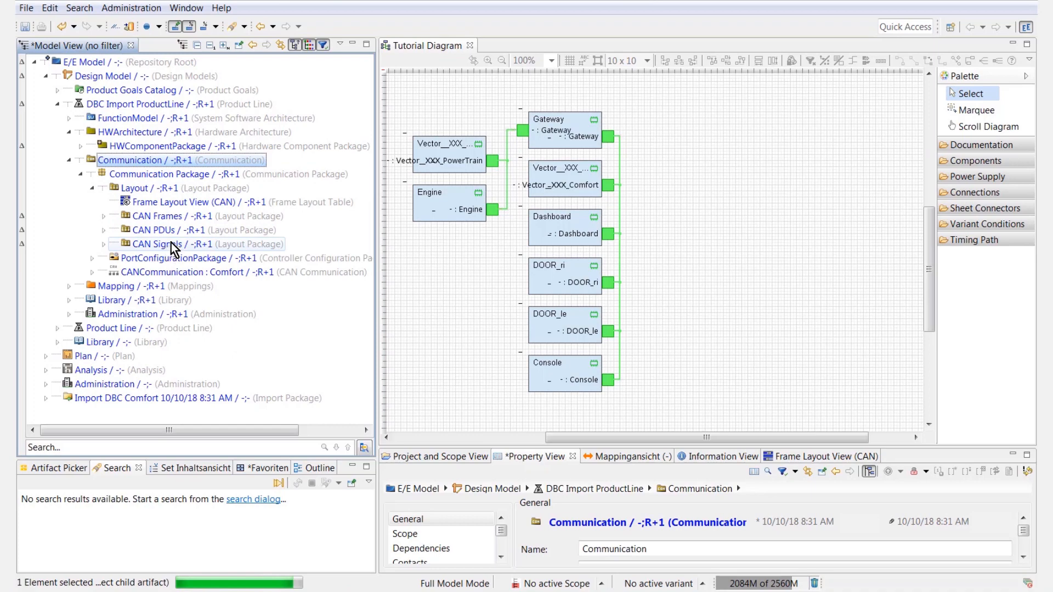
Expand CAN Frames and select the EngineDataIEEE and GearBoxInfo frames one after the other to examine their transmission paths in the diagram.
{"action": "left_click", "coordinate": [104, 216]}
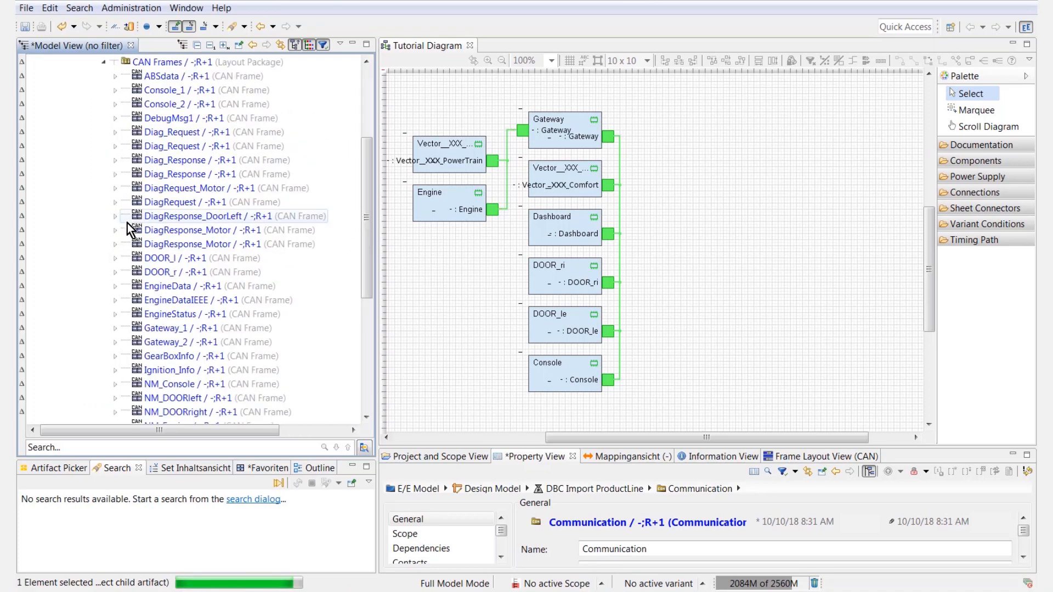
{"action": "left_click", "coordinate": [171, 302]}
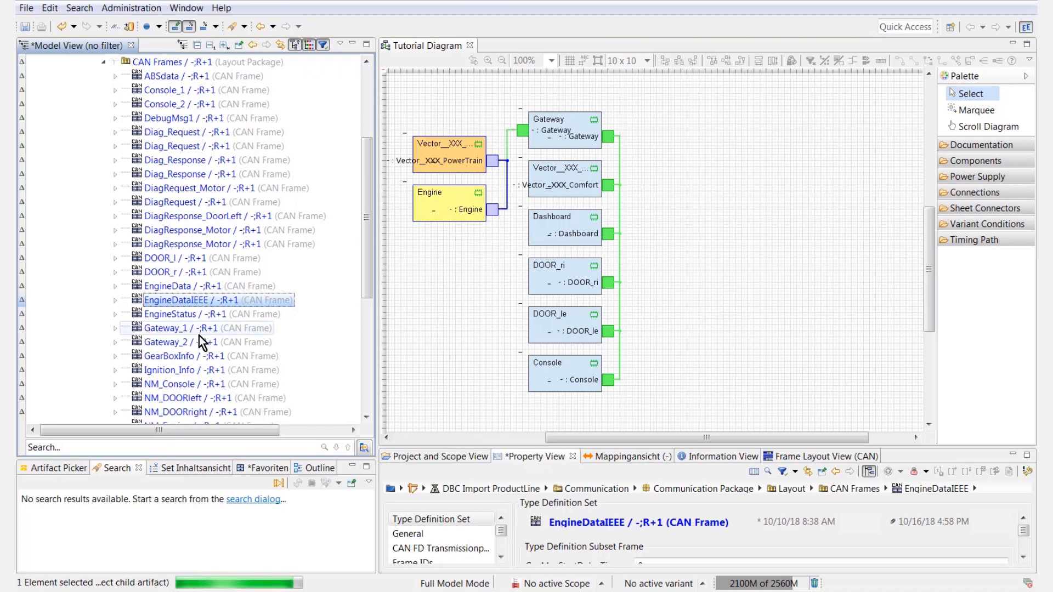
{"action": "left_click", "coordinate": [170, 355]}
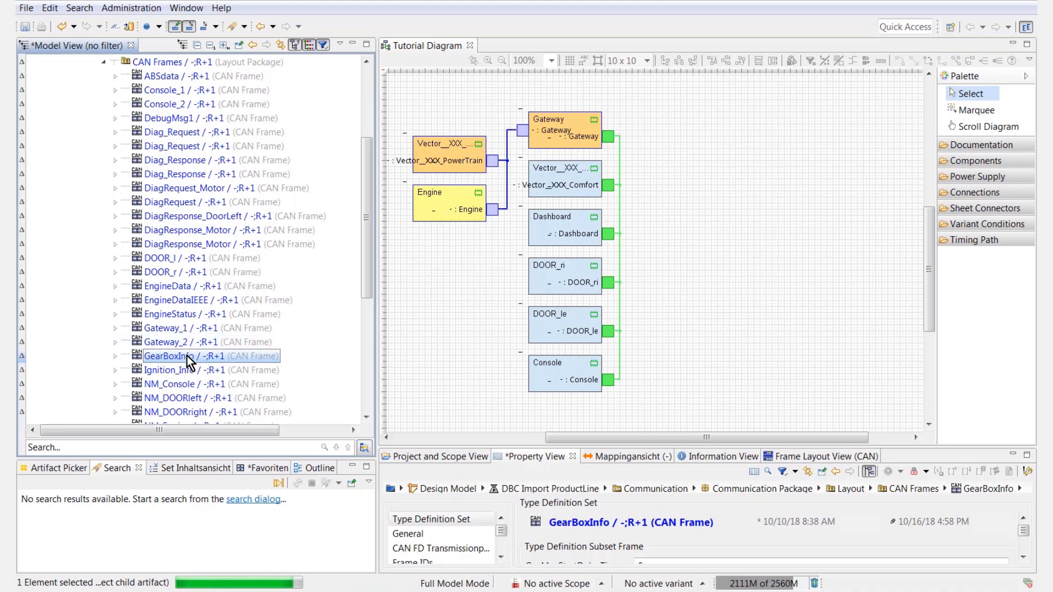
Expand CAN PDUs and select the DOOR_r signal IPDU to examine its transmission path in the diagram.
{"action": "scroll", "coordinate": [217, 359], "scroll_direction": "down", "scroll_amount": 2}
{"action": "scroll", "coordinate": [213, 351], "scroll_direction": "down", "scroll_amount": 1}
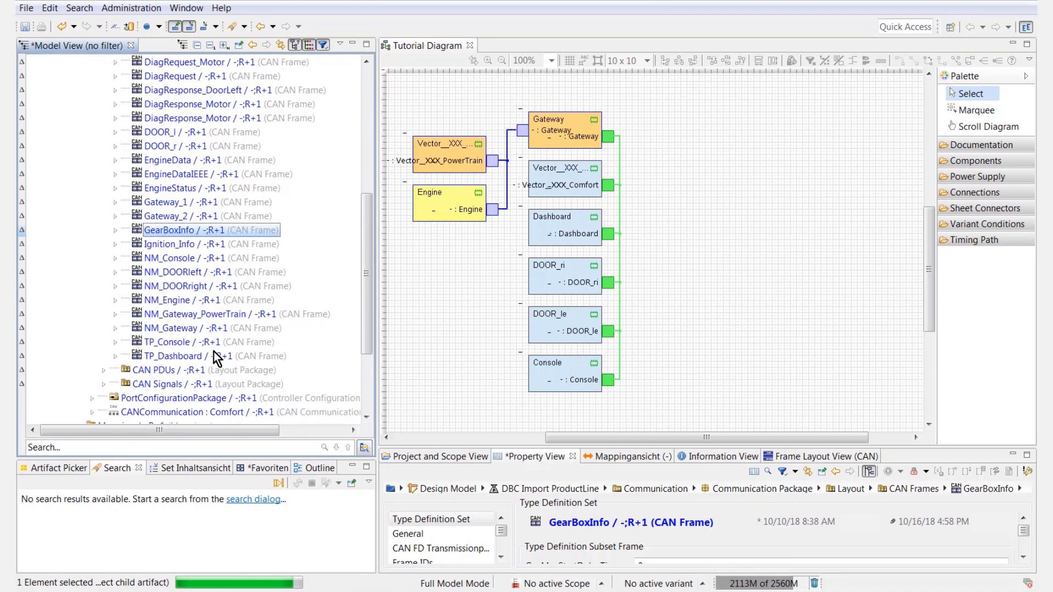
{"action": "left_click", "coordinate": [180, 370]}
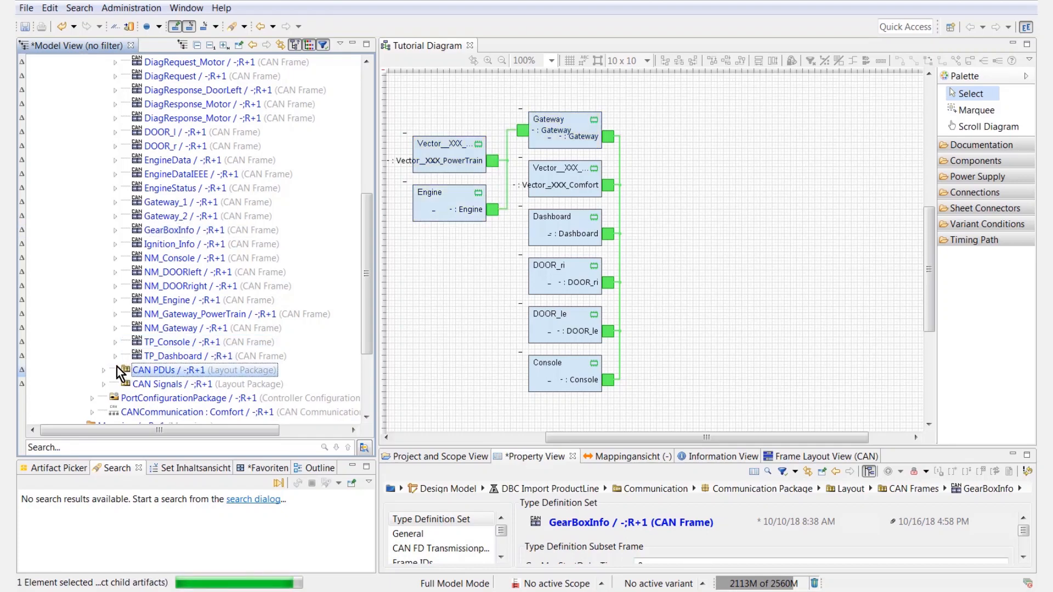
{"action": "left_click", "coordinate": [103, 370]}
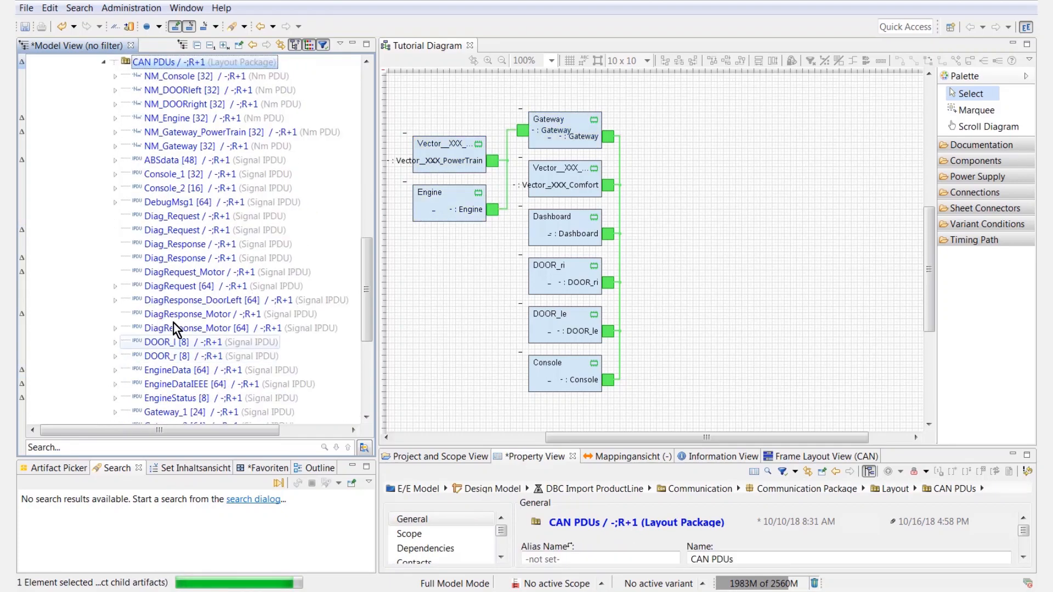
{"action": "left_click", "coordinate": [166, 357]}
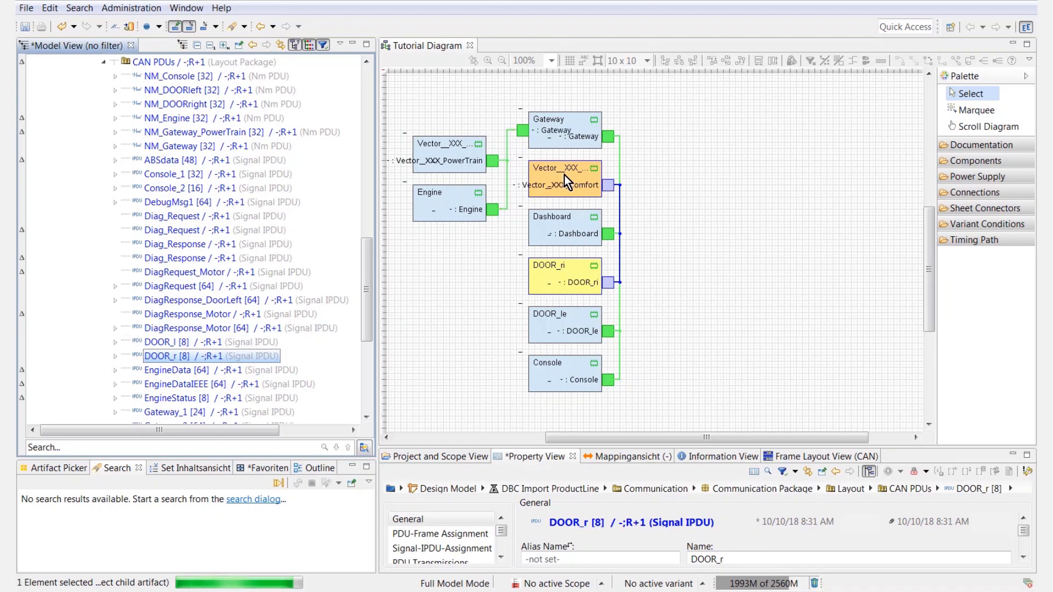
Expand CAN Signals, select the Gear signal to examine its routing across both buses, and collapse CAN Signals.
{"action": "scroll", "coordinate": [304, 291], "scroll_direction": "down", "scroll_amount": 4}
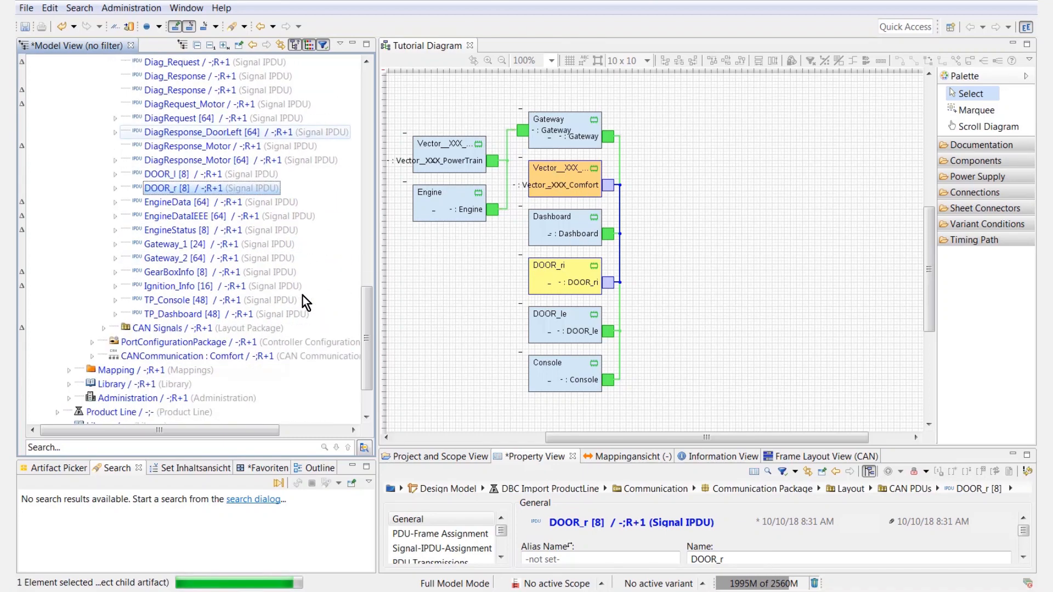
{"action": "double_click", "coordinate": [151, 328]}
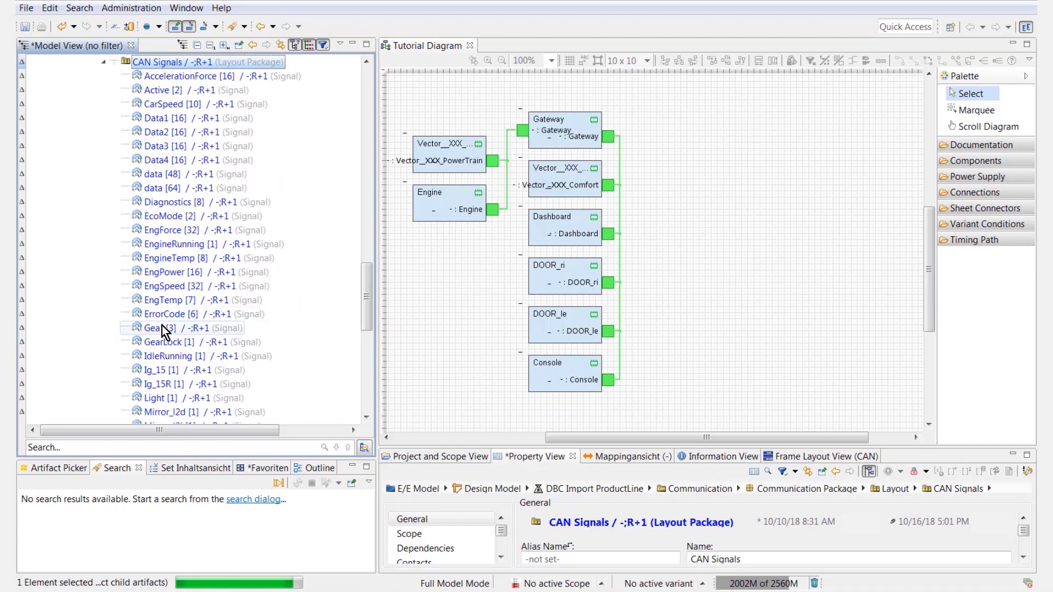
{"action": "left_click", "coordinate": [163, 327]}
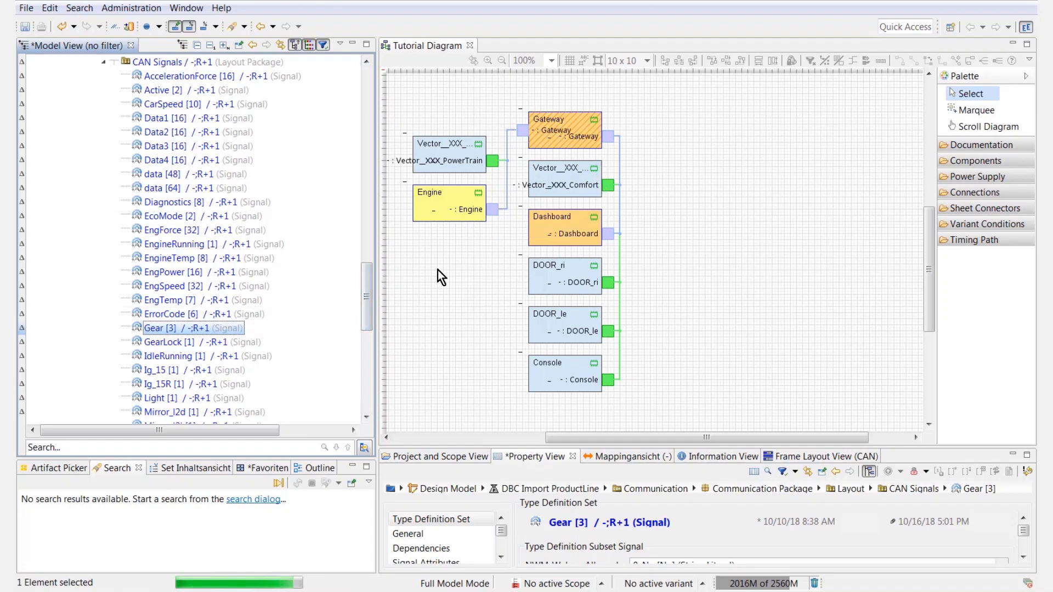
{"action": "mouse_move", "coordinate": [440, 281]}
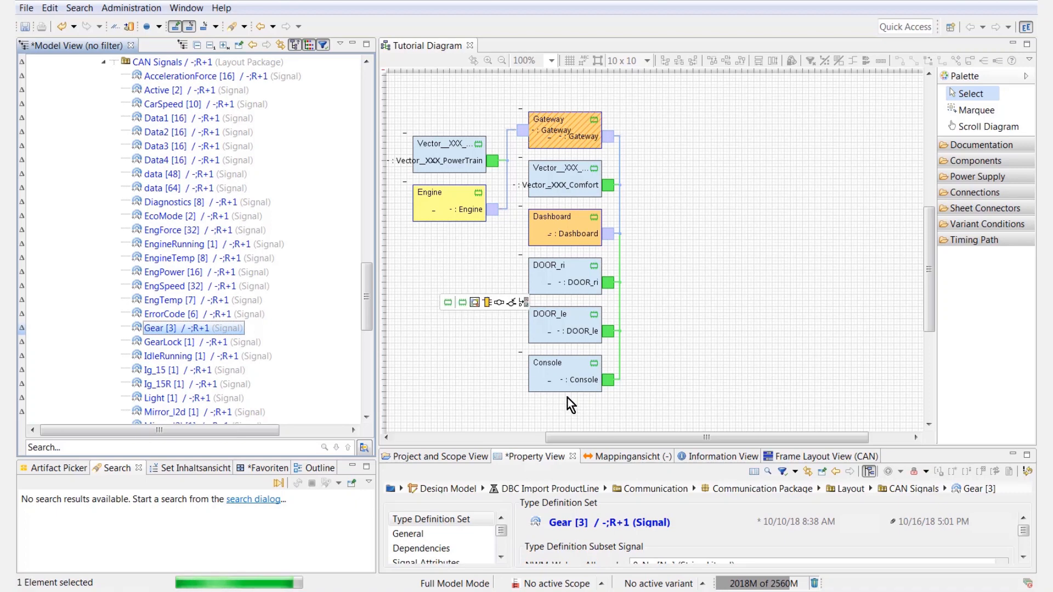
{"action": "left_click_drag", "start_coordinate": [565, 439], "coordinate": [520, 440]}
{"action": "mouse_move", "coordinate": [440, 331]}
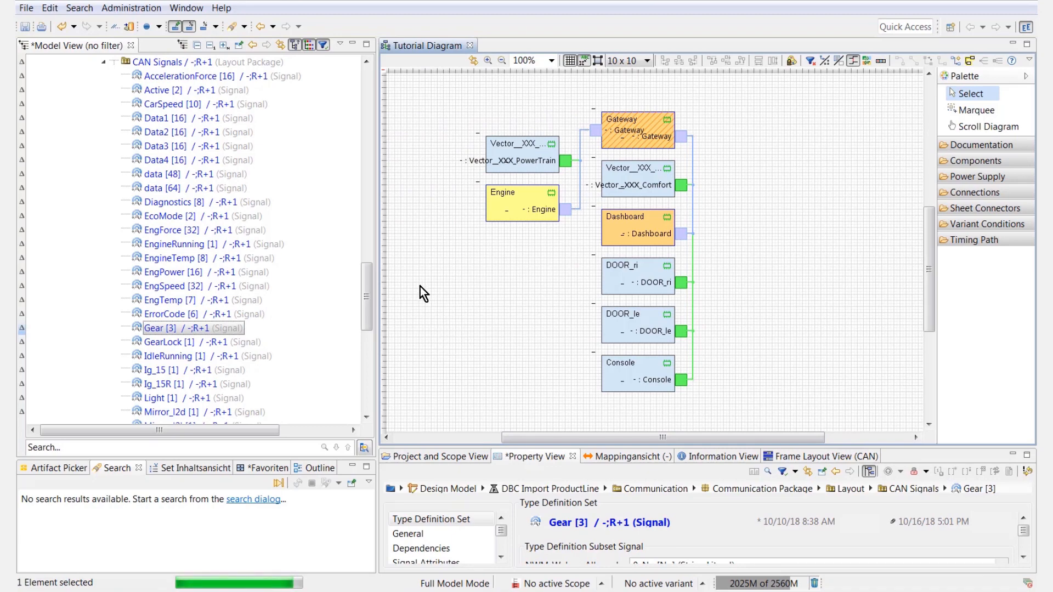
{"action": "mouse_move", "coordinate": [421, 286]}
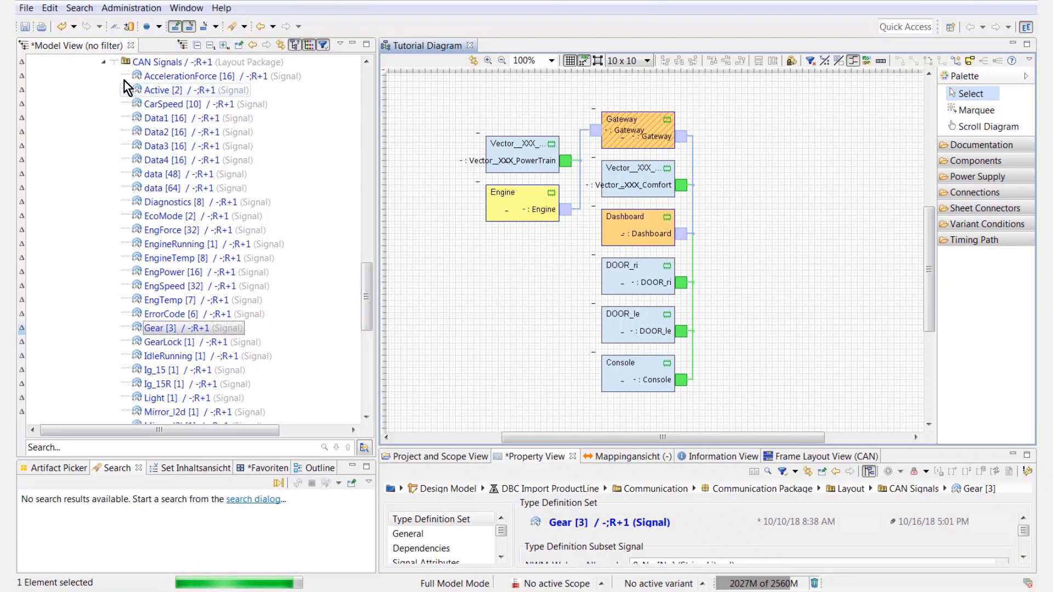
{"action": "left_click", "coordinate": [104, 63]}
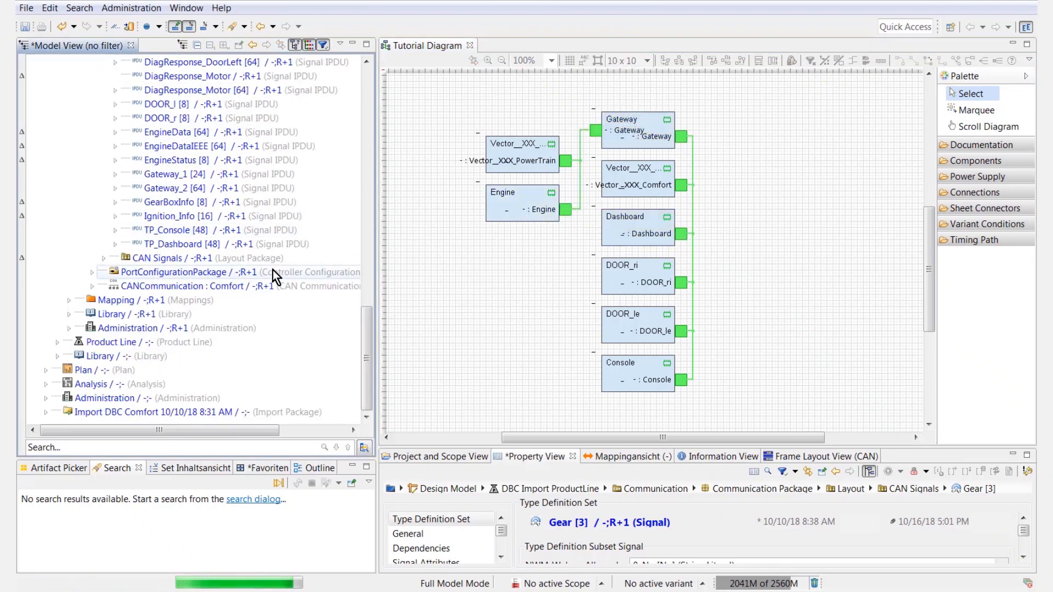
{"action": "scroll", "coordinate": [272, 270], "scroll_direction": "up", "scroll_amount": 1}
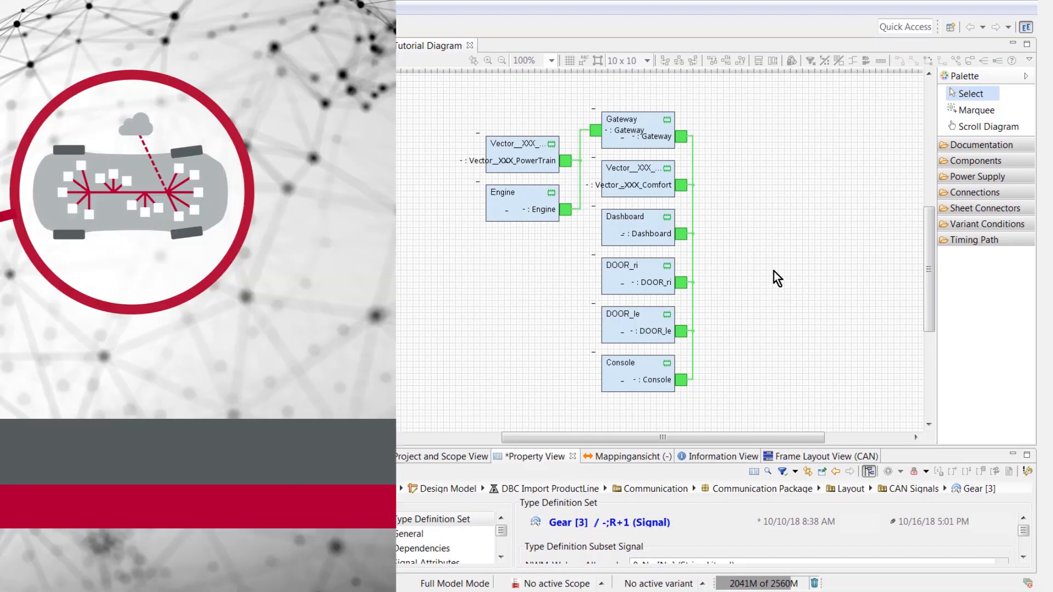